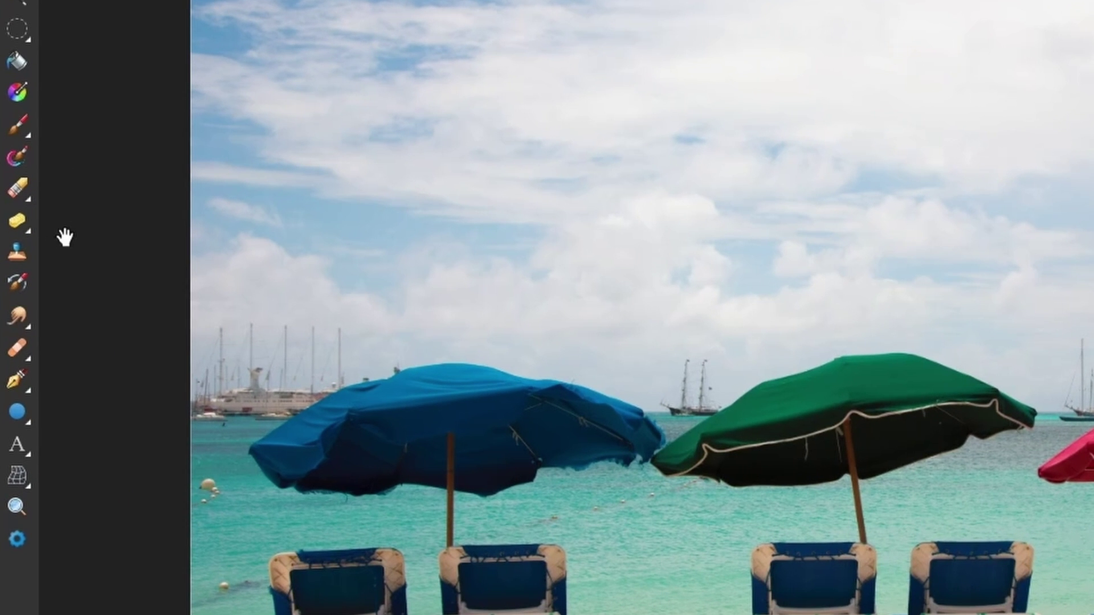
# - Add a new Curves adjustment layer above the Background
pyautogui.click(27, 227)
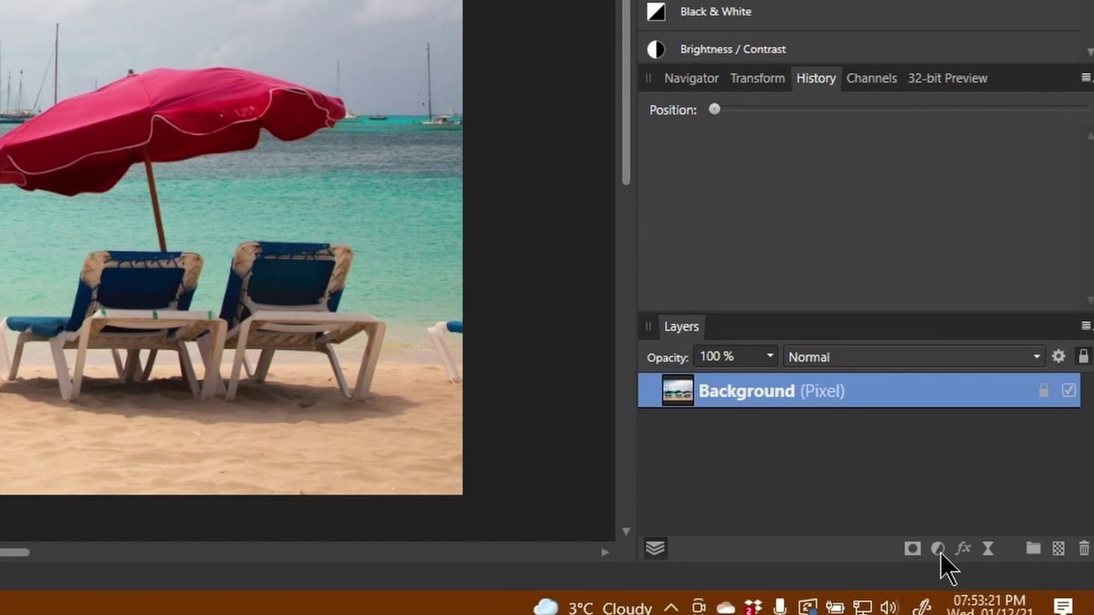
pyautogui.click(939, 551)
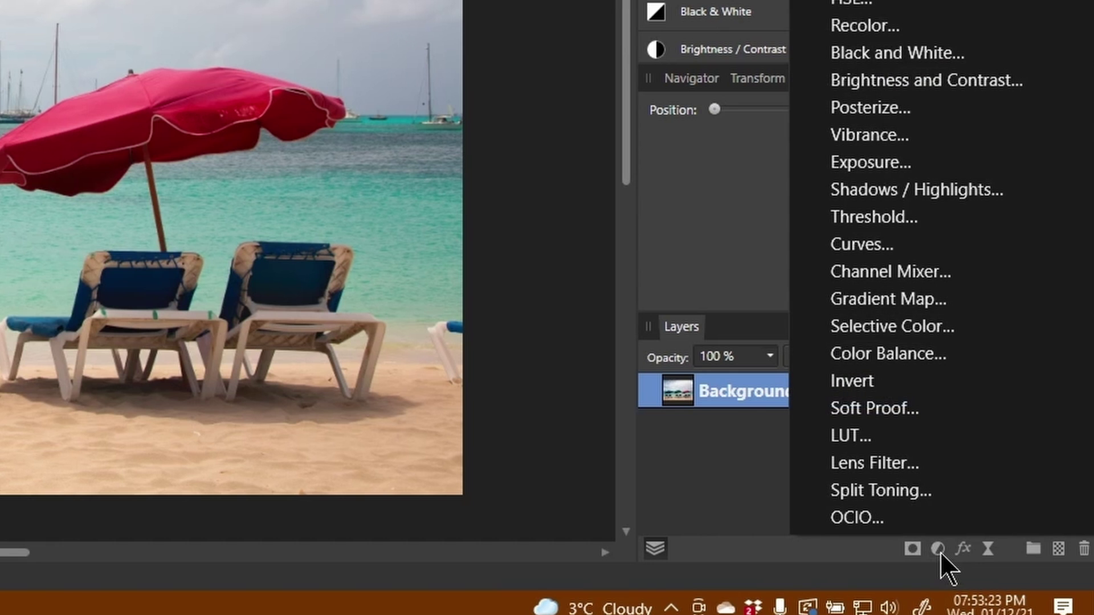
pyautogui.click(911, 244)
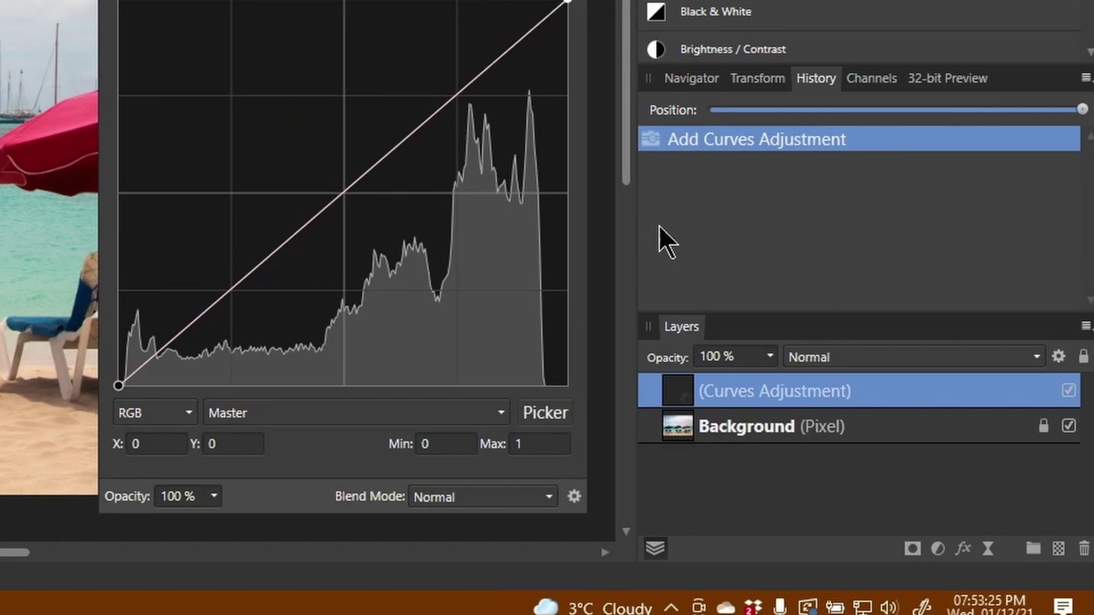
# - Rename the curves layer 'Burn (Darken)' and invert its mask to black with Ctrl+I
pyautogui.doubleClick(785, 402)
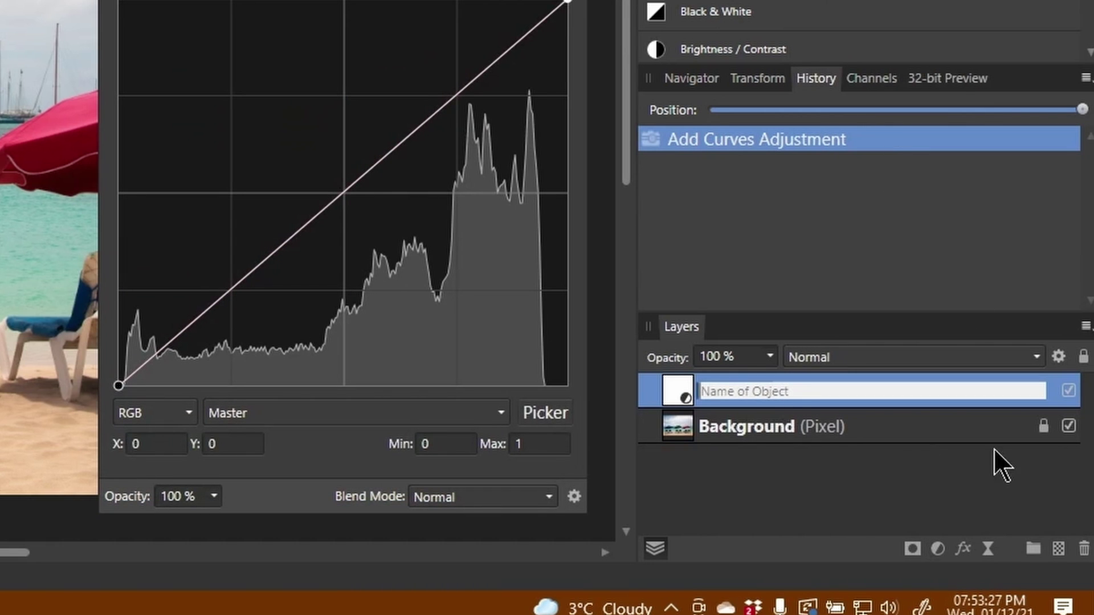
pyautogui.write('B')
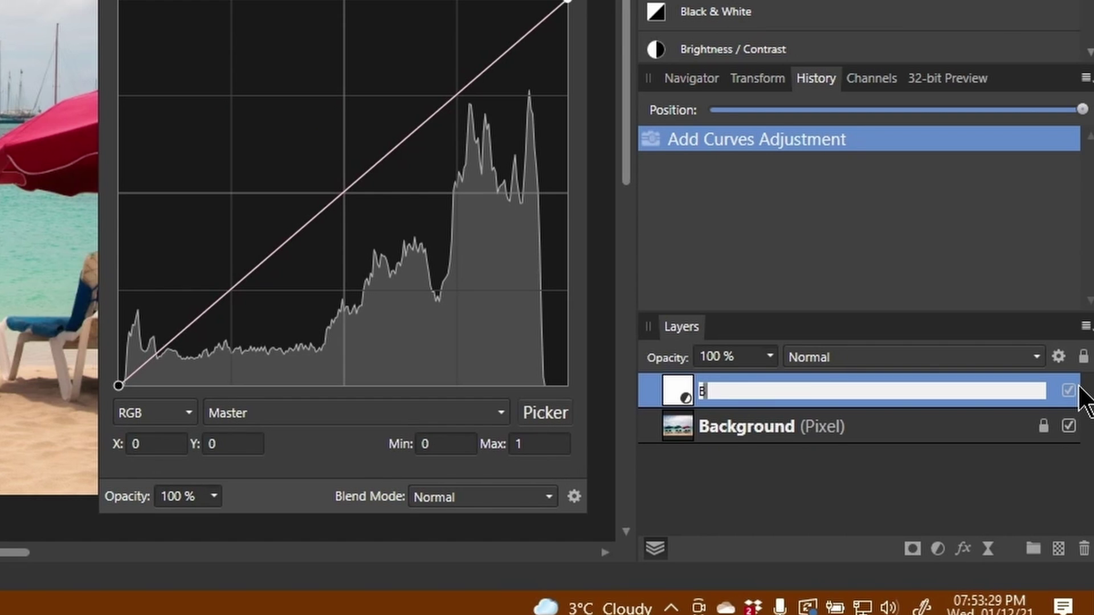
pyautogui.write('urn ')
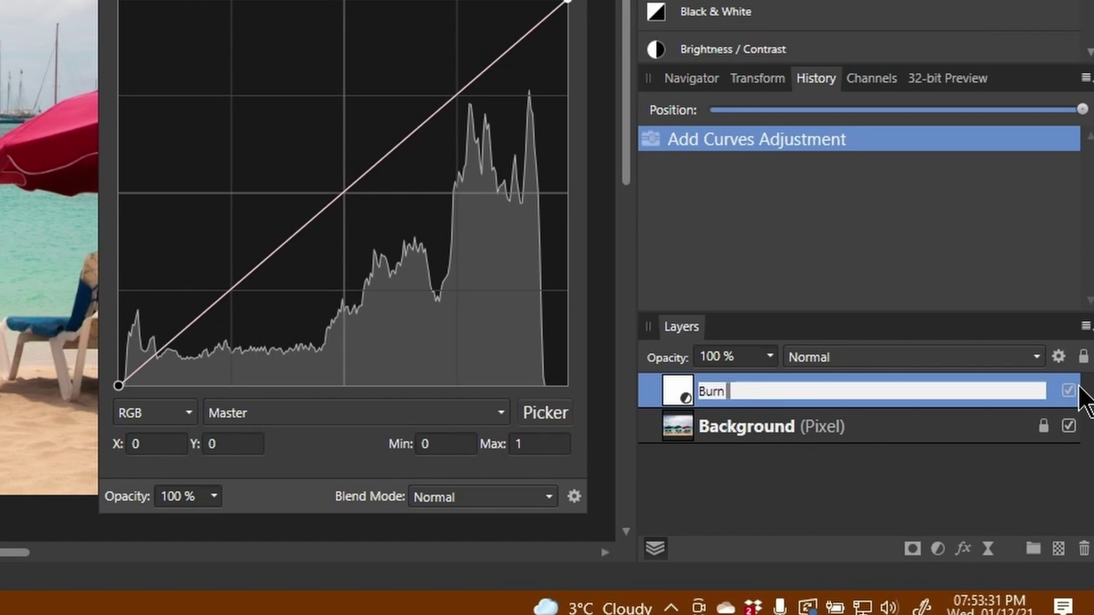
pyautogui.write('(Darker')
pyautogui.write(')')
pyautogui.press('Return')
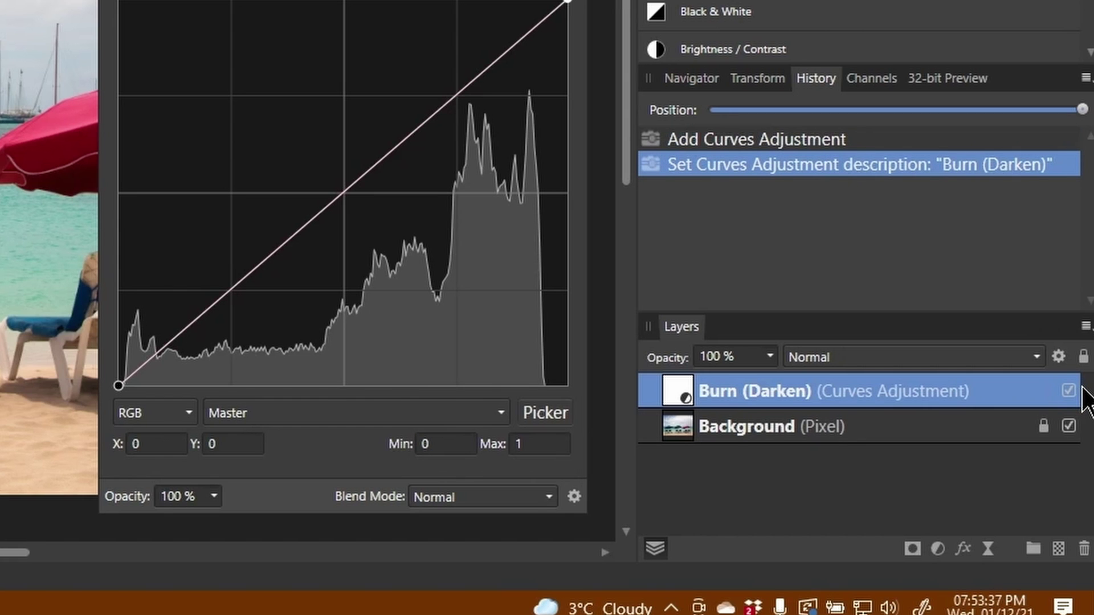
pyautogui.hotkey('ctrl', 'i')
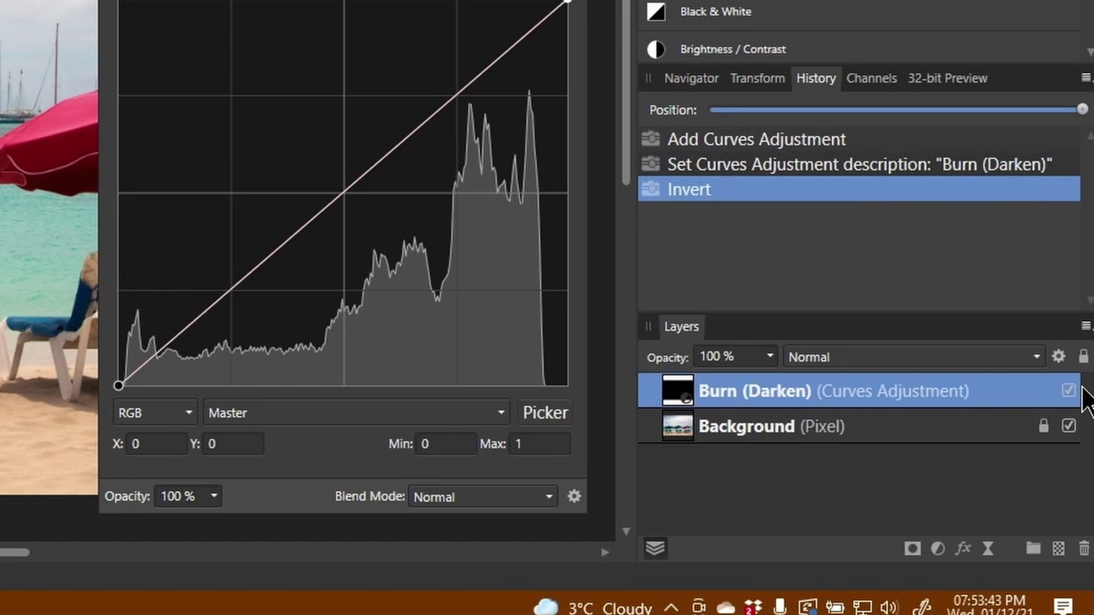
# - Add a second Curves layer named 'Dodge (Lighten)' with its mask inverted to black
pyautogui.click(938, 550)
pyautogui.click(862, 244)
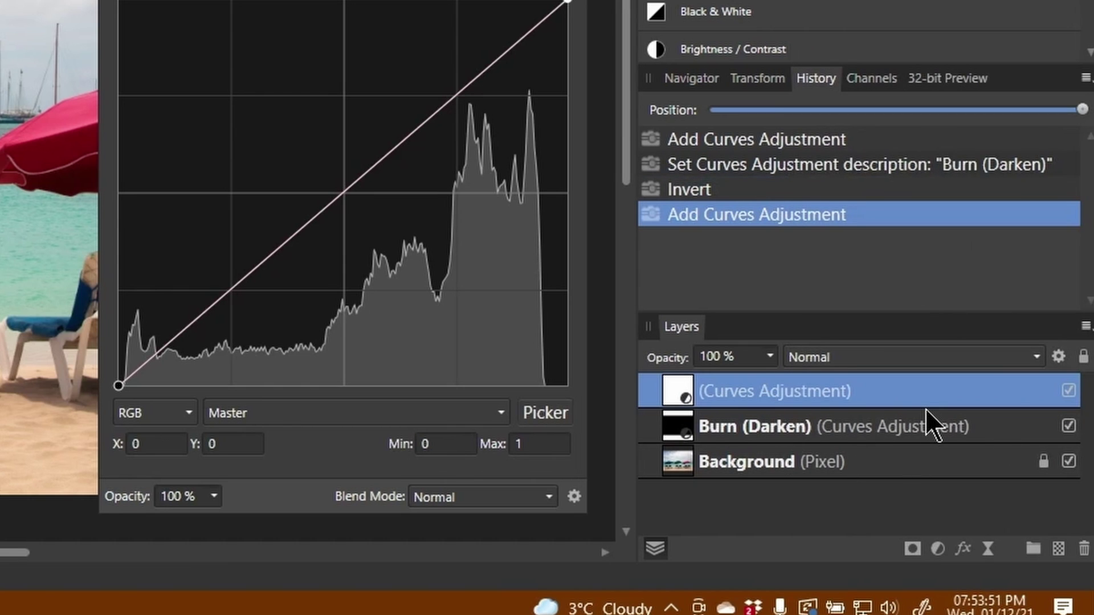
pyautogui.doubleClick(848, 393)
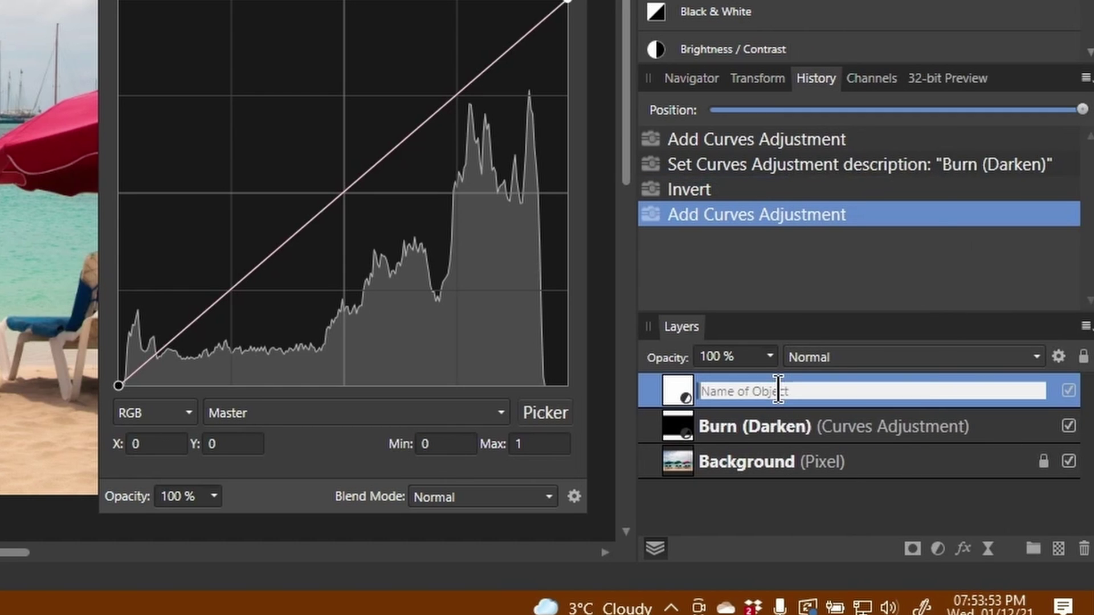
pyautogui.write('Do')
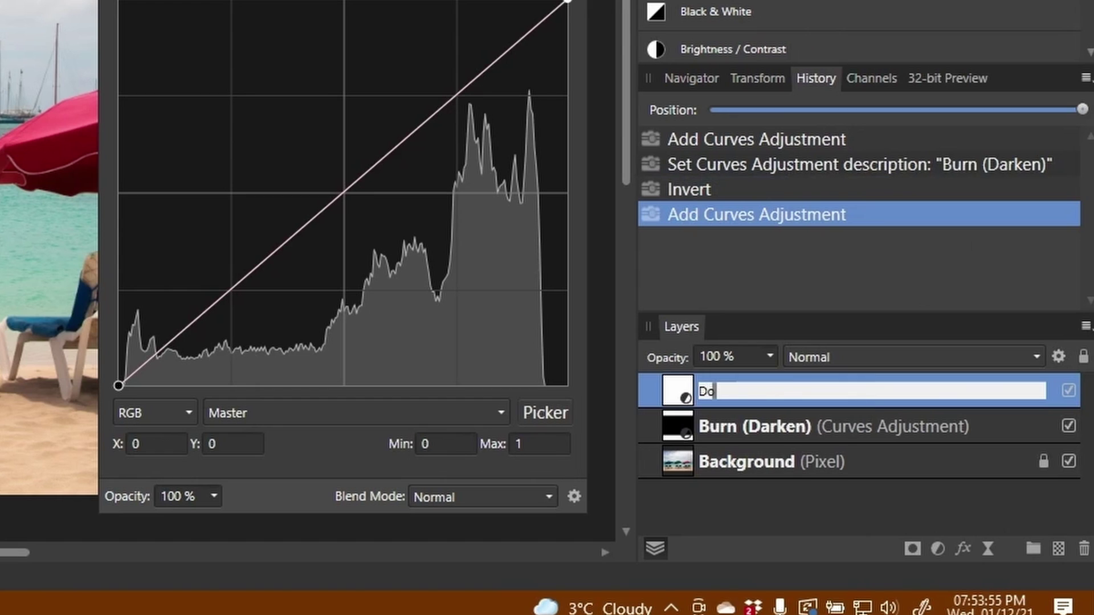
pyautogui.write('dge (Ligh')
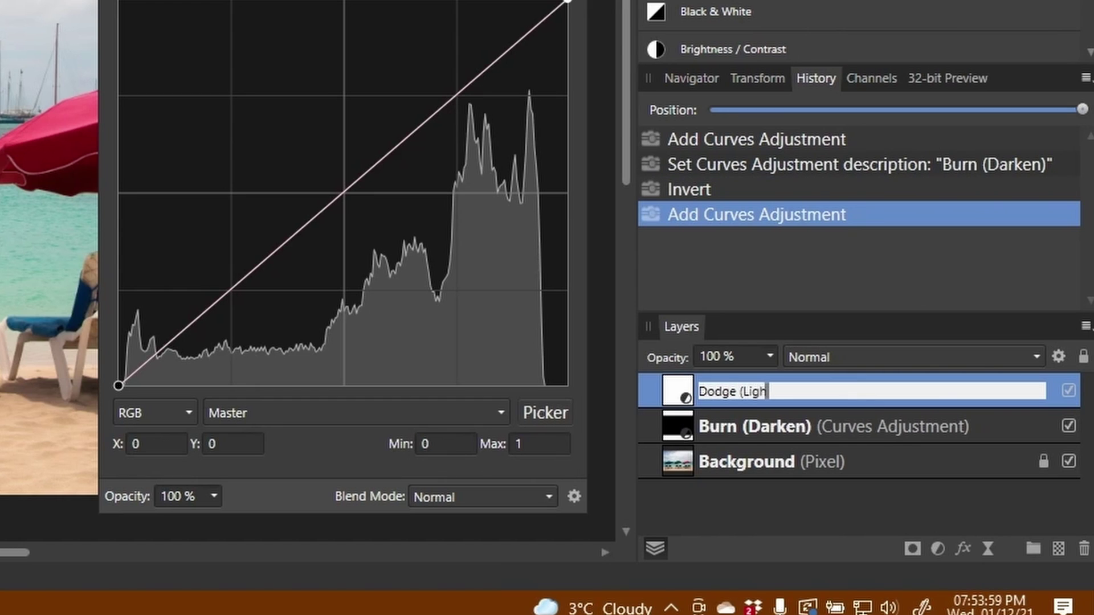
pyautogui.write('ten)')
pyautogui.press('Return')
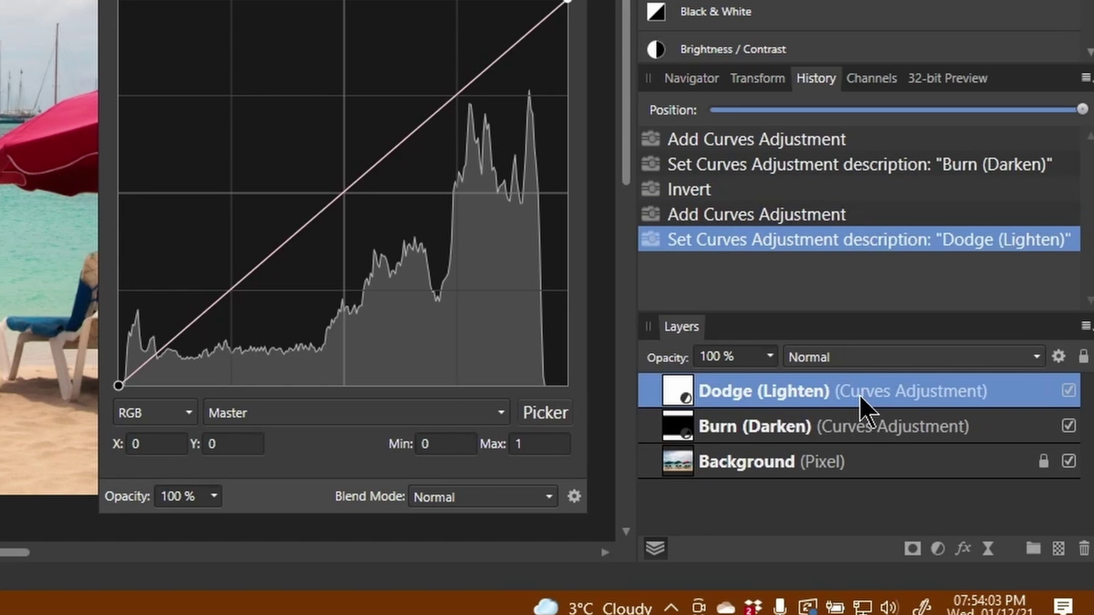
pyautogui.hotkey('ctrl', 'i')
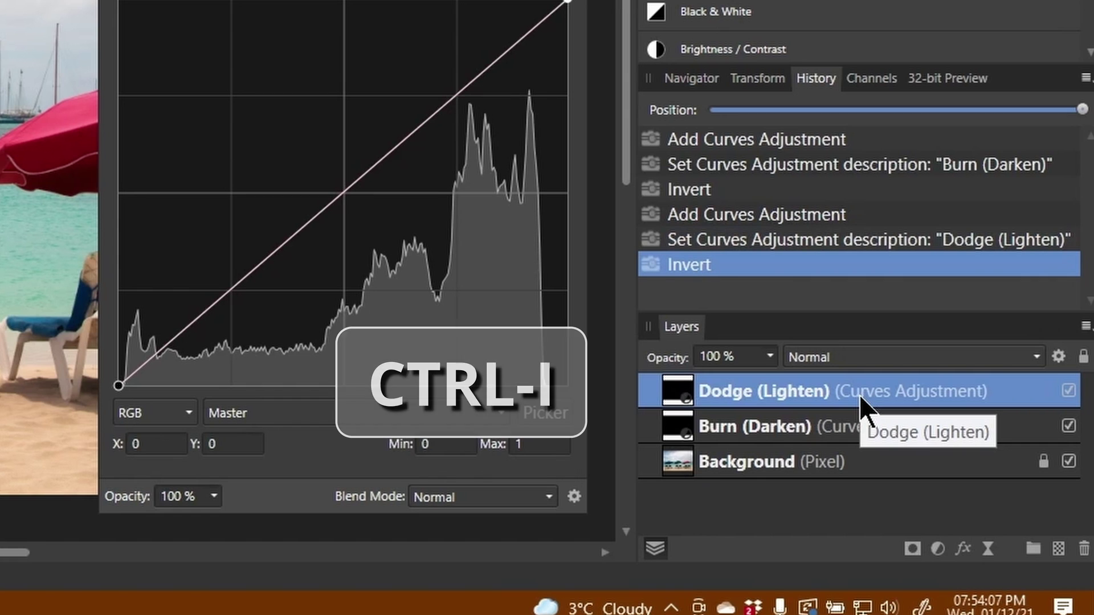
# - Group the Burn (Darken) and Dodge (Lighten) layers and expand the group
pyautogui.keyDown('shift'); pyautogui.click(814, 421); pyautogui.keyUp('shift')
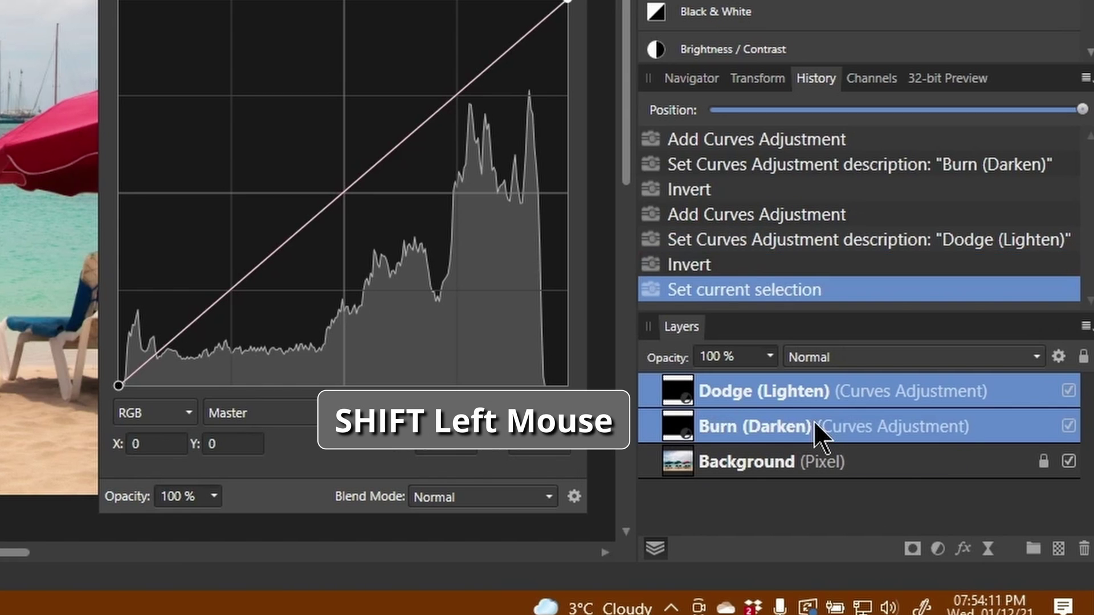
pyautogui.click(1033, 547)
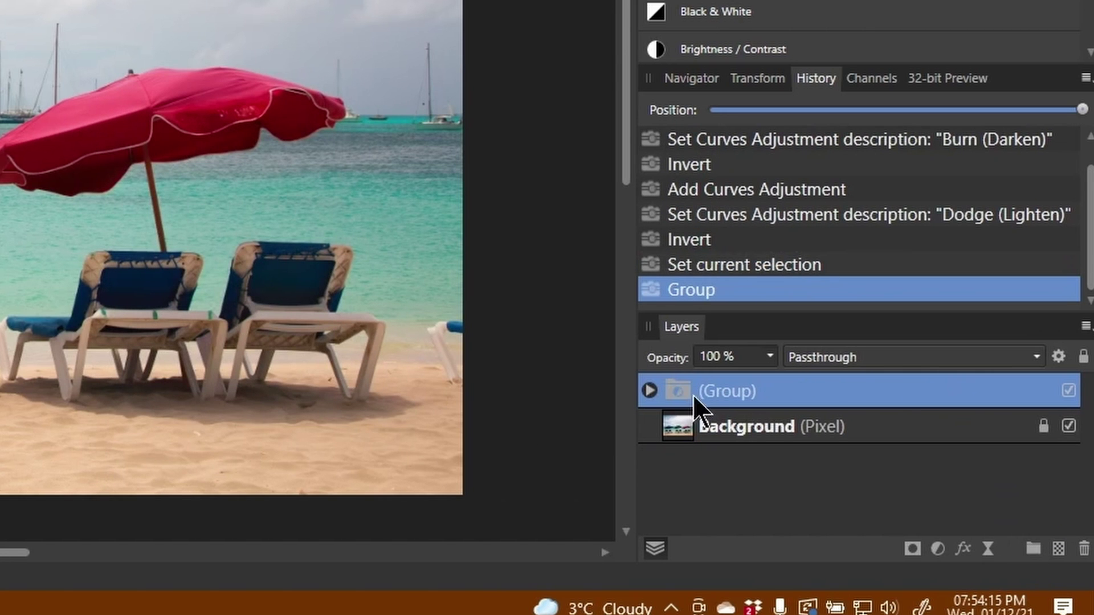
pyautogui.click(649, 391)
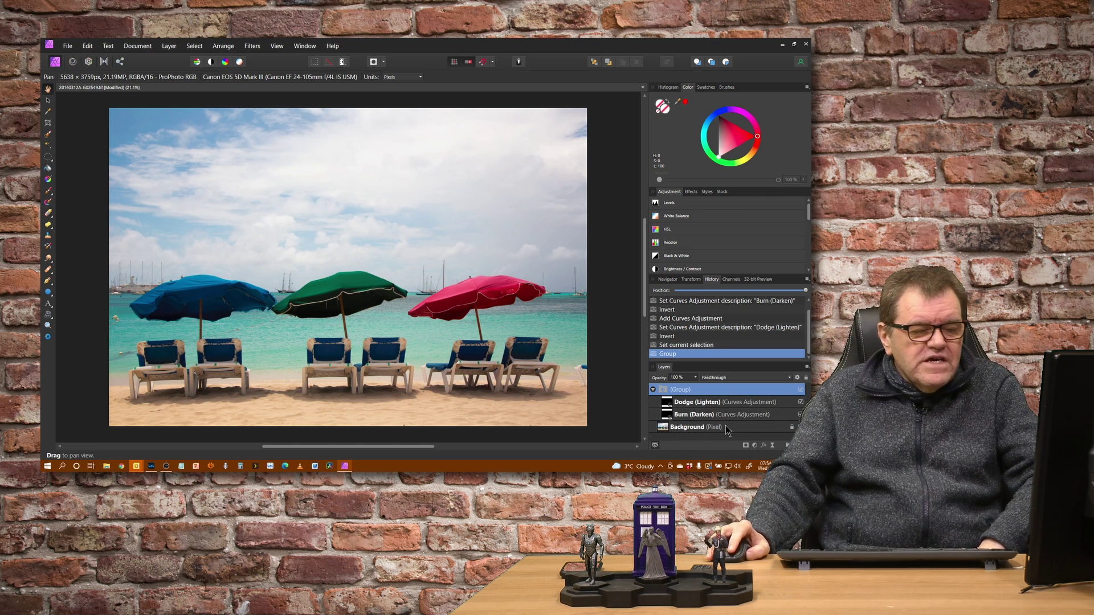
# - Open the Dodge (Lighten) curves and bend a midtone point upward to lighten
pyautogui.keyDown('ctrl'); pyautogui.click(668, 405); pyautogui.keyUp('ctrl')
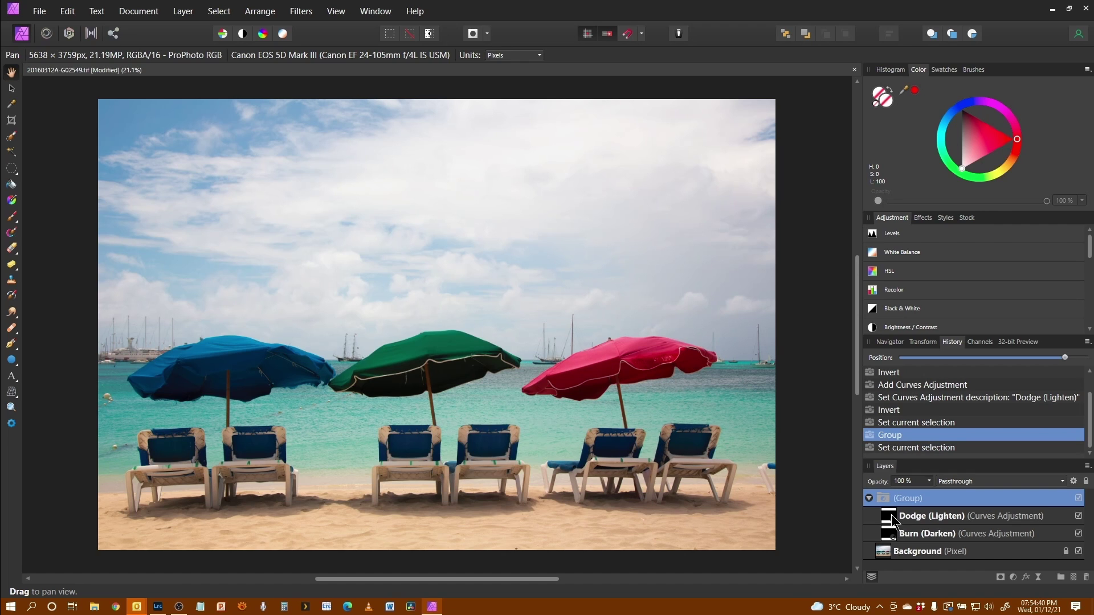
pyautogui.doubleClick(892, 519)
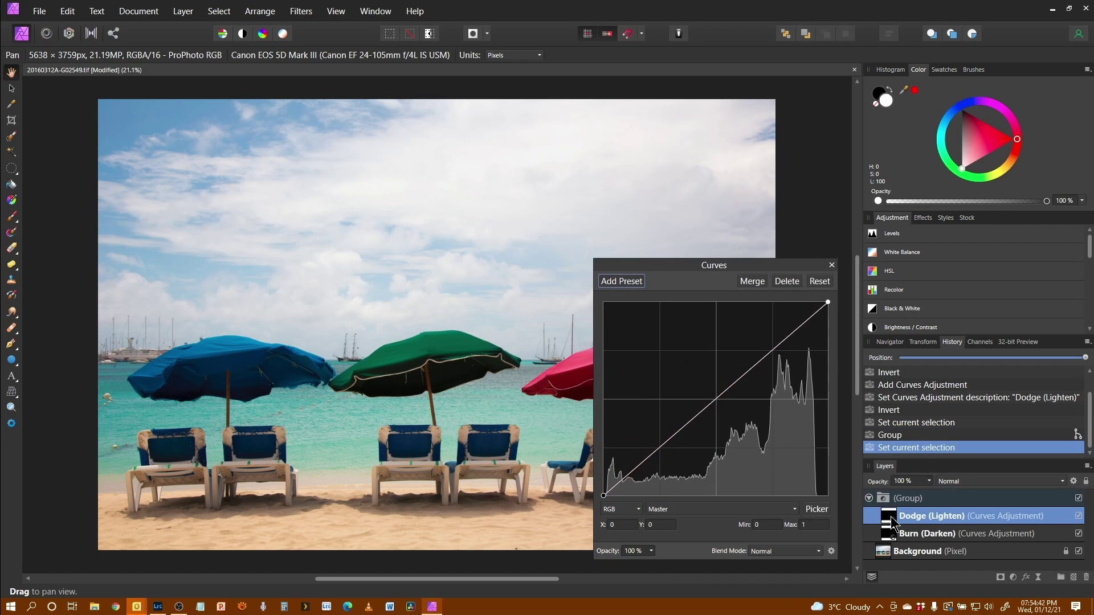
pyautogui.click(715, 397)
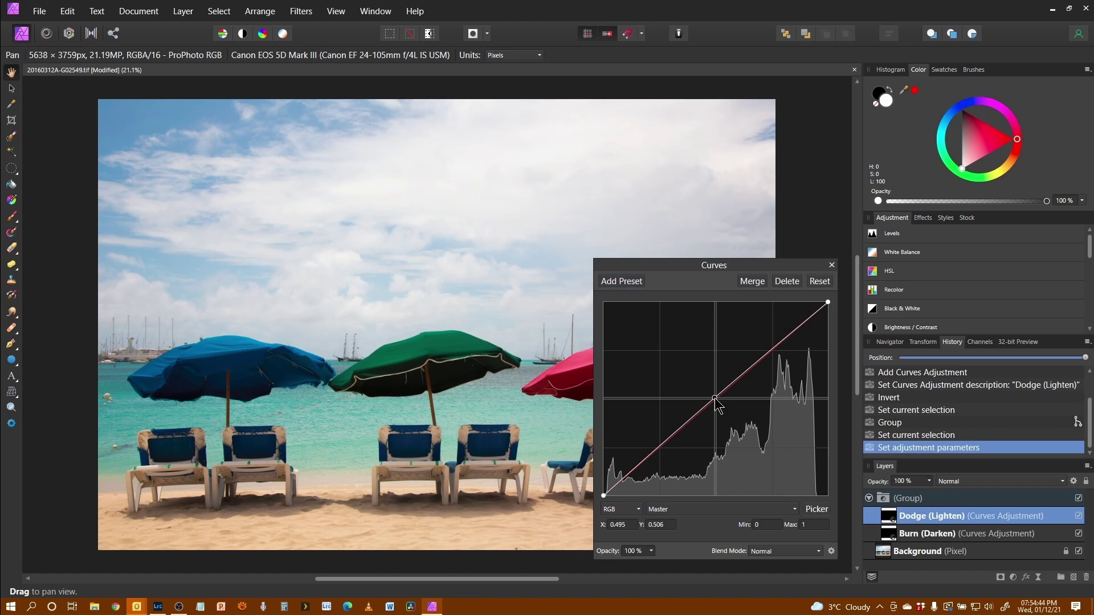
pyautogui.moveTo(714, 398); pyautogui.dragTo(698, 382)
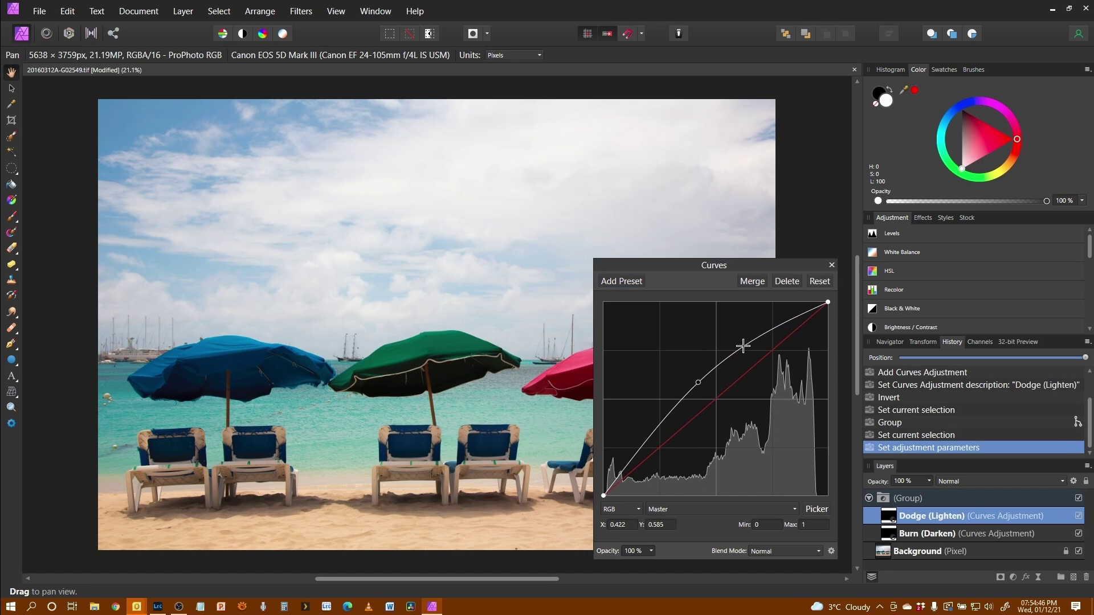
# - Add an upper point and fine-tune both points into a gentle brightening arc
pyautogui.moveTo(743, 346); pyautogui.dragTo(743, 342)
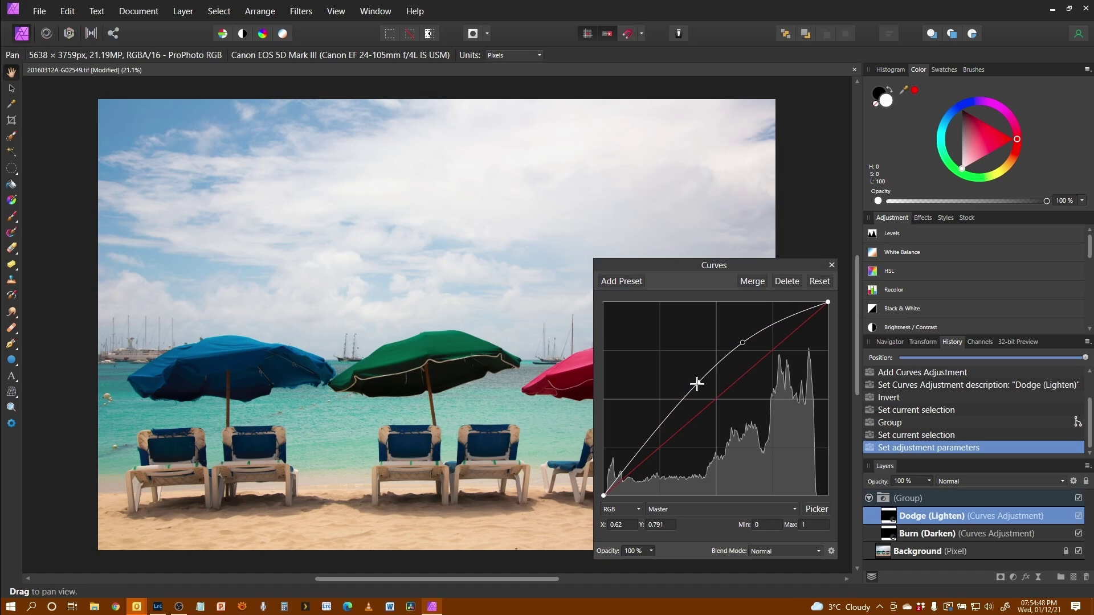
pyautogui.moveTo(699, 382); pyautogui.dragTo(694, 381)
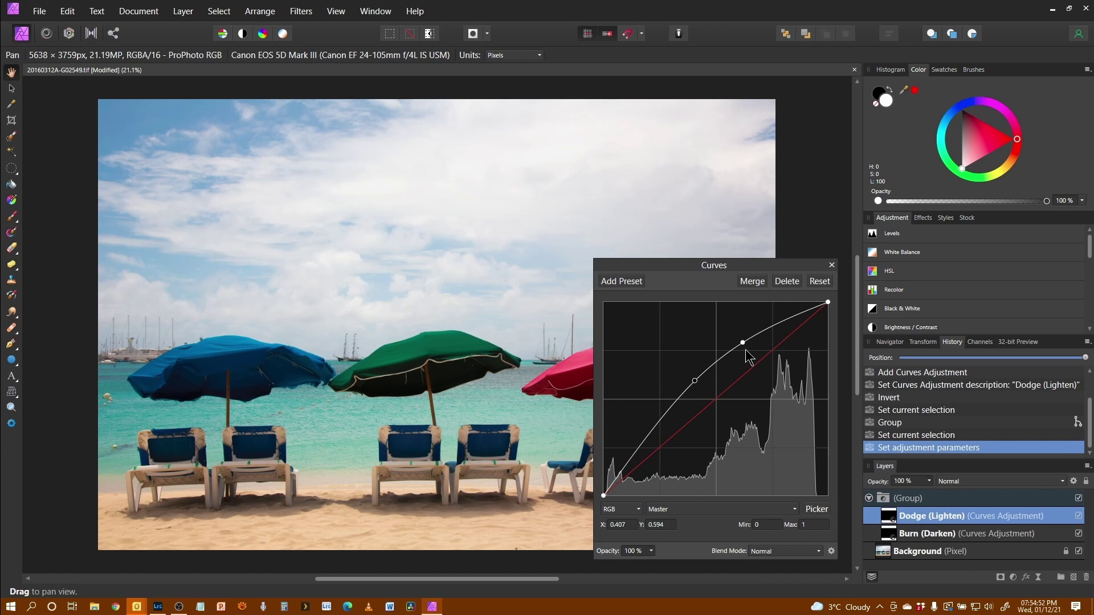
pyautogui.moveTo(743, 344); pyautogui.dragTo(741, 341)
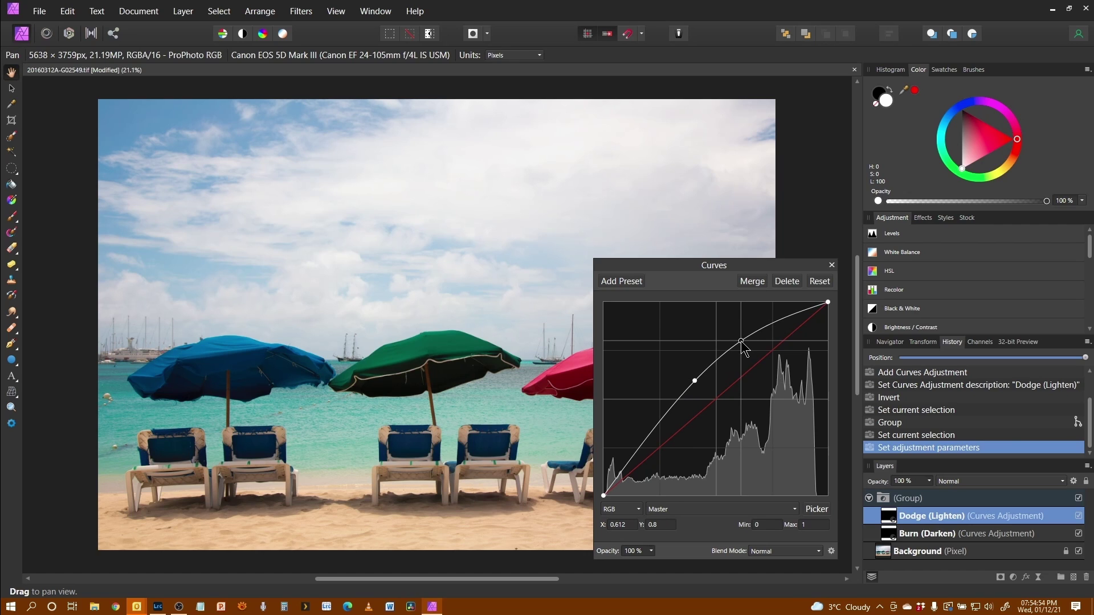
pyautogui.click(693, 380)
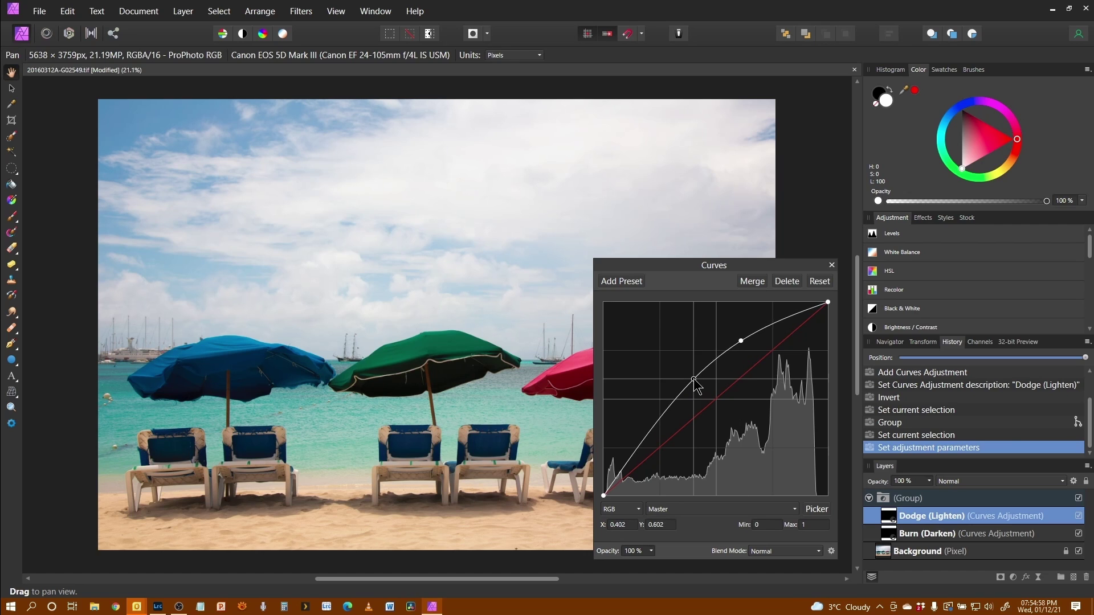
pyautogui.moveTo(695, 381); pyautogui.dragTo(694, 379)
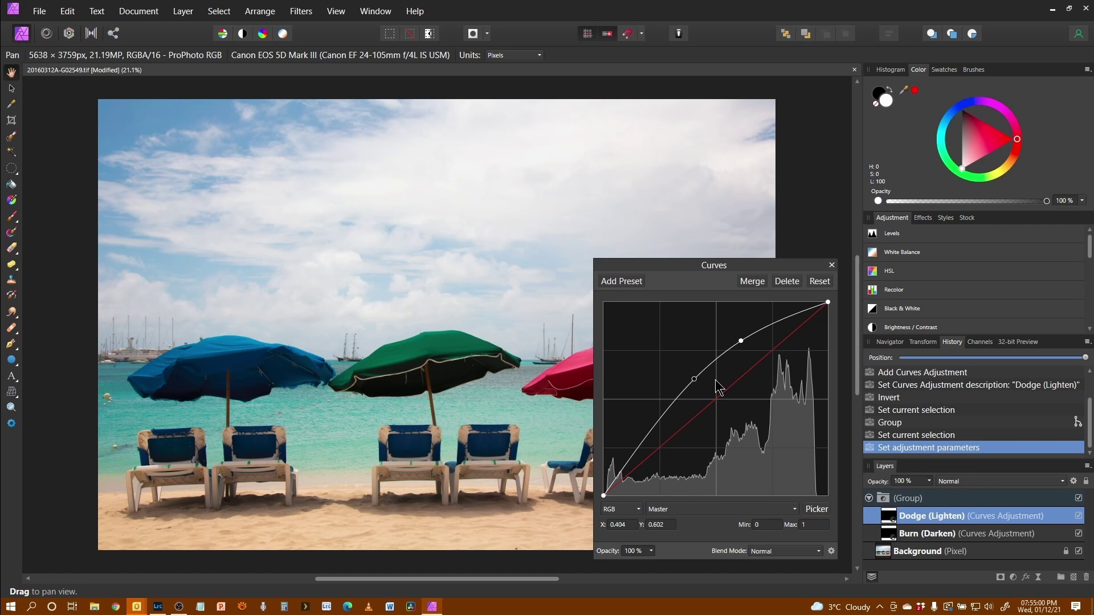
# - Bend the Burn (Darken) curve below the diagonal with two points to darken midtones
pyautogui.click(890, 537)
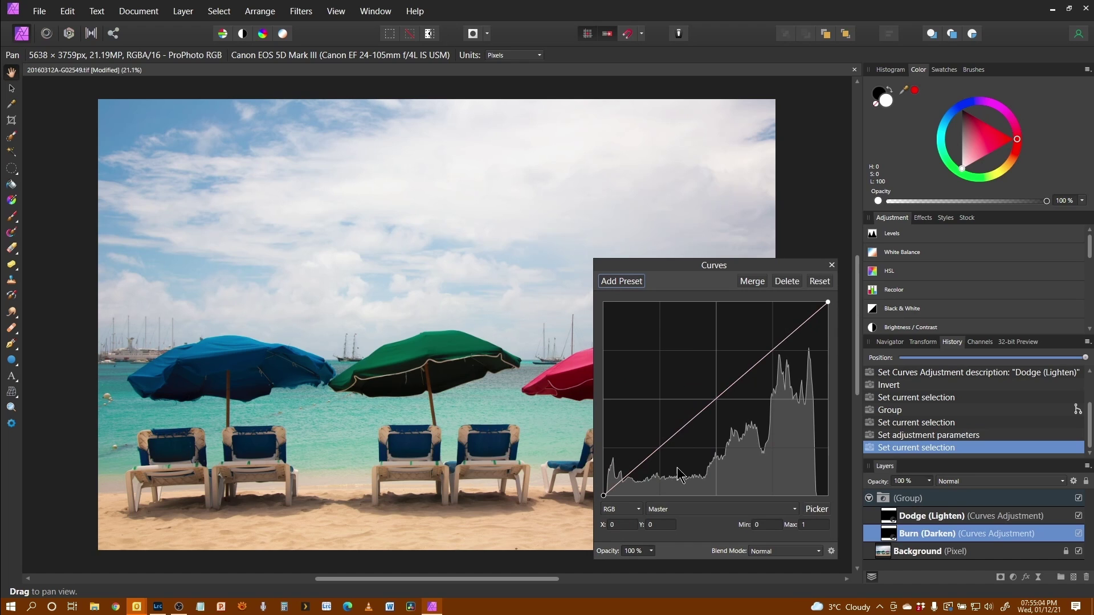
pyautogui.moveTo(714, 403); pyautogui.dragTo(734, 426)
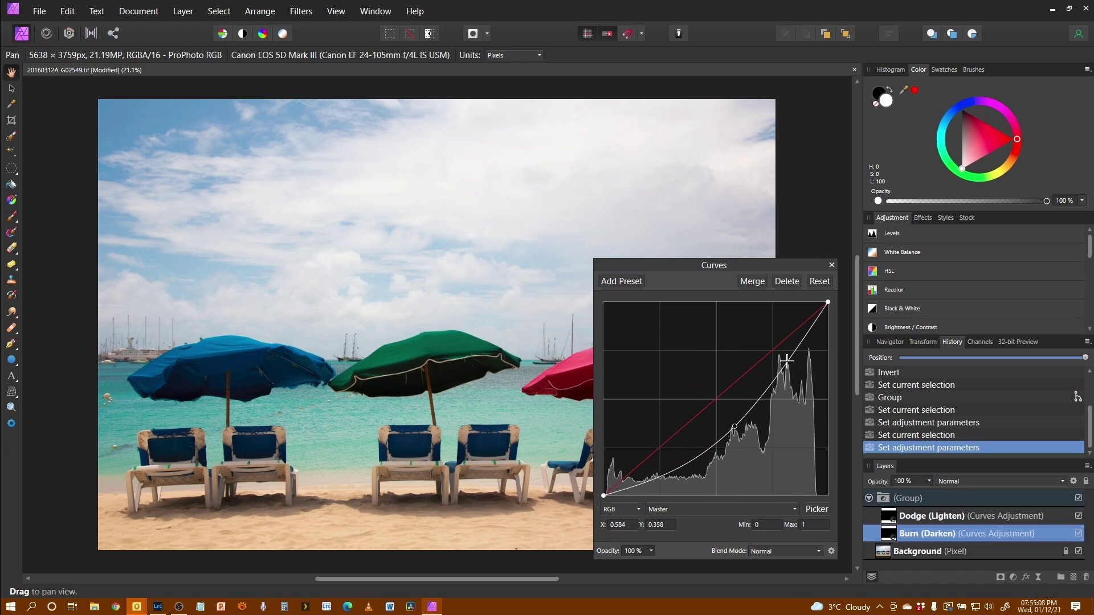
pyautogui.moveTo(788, 362); pyautogui.dragTo(794, 366)
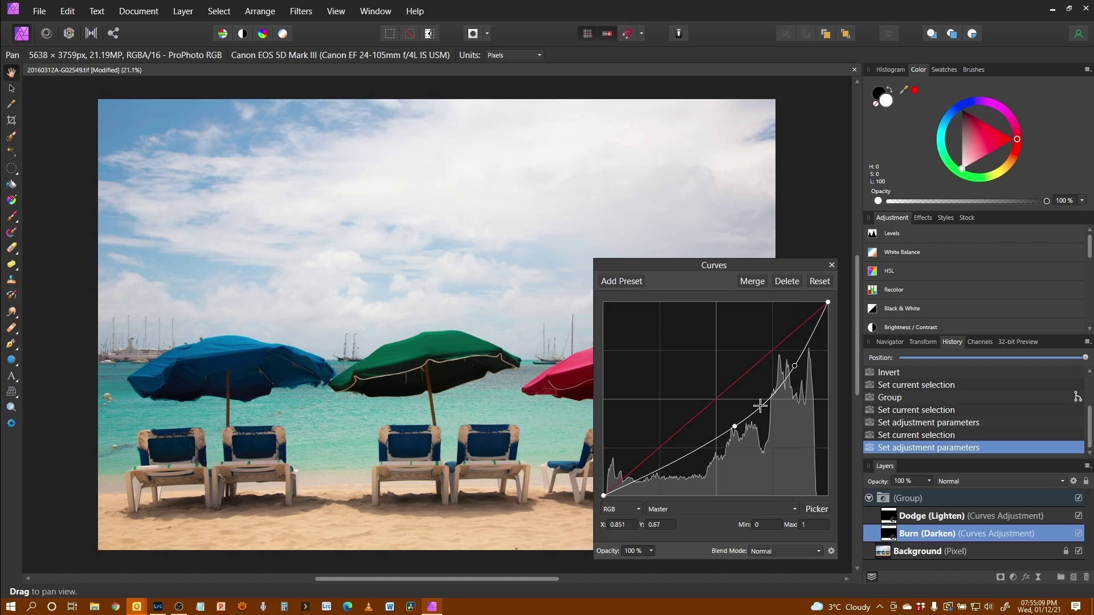
pyautogui.click(734, 427)
pyautogui.moveTo(735, 427); pyautogui.dragTo(737, 431)
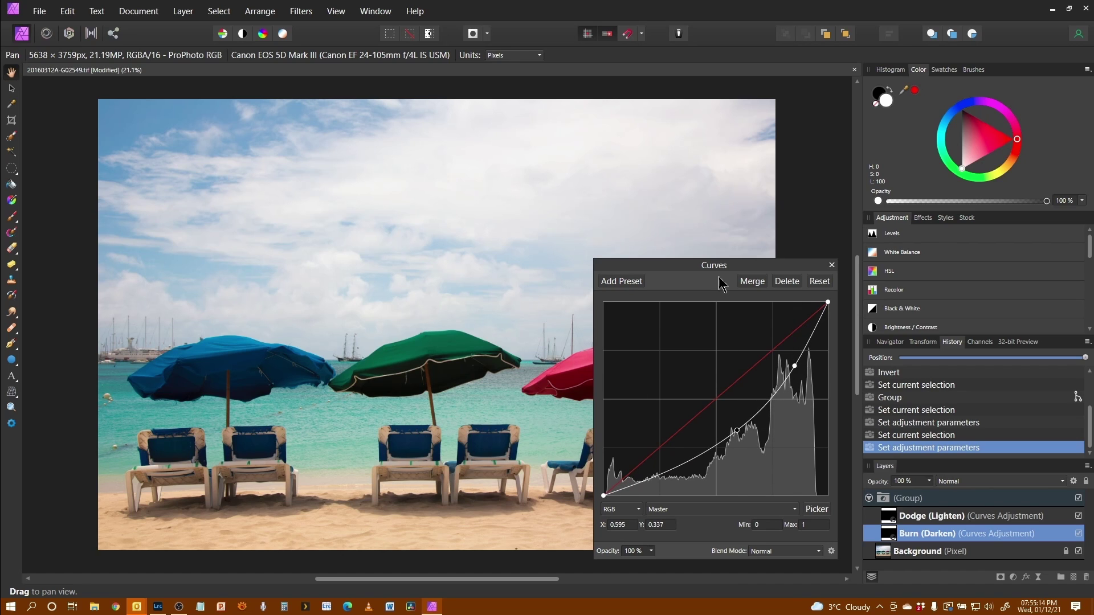
# - Pull the curve's brightest end point down slightly
pyautogui.click(828, 302)
pyautogui.moveTo(829, 303); pyautogui.dragTo(834, 312)
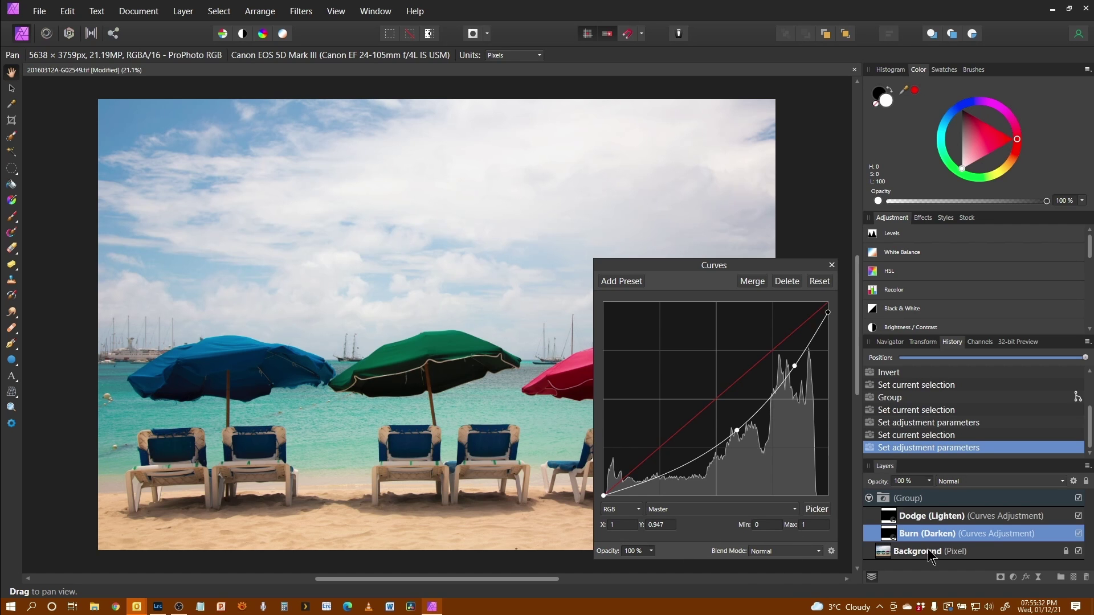
pyautogui.click(921, 534)
# - Switch to a soft Paint Brush (5% flow, 0% hardness) painting in white
pyautogui.click(832, 265)
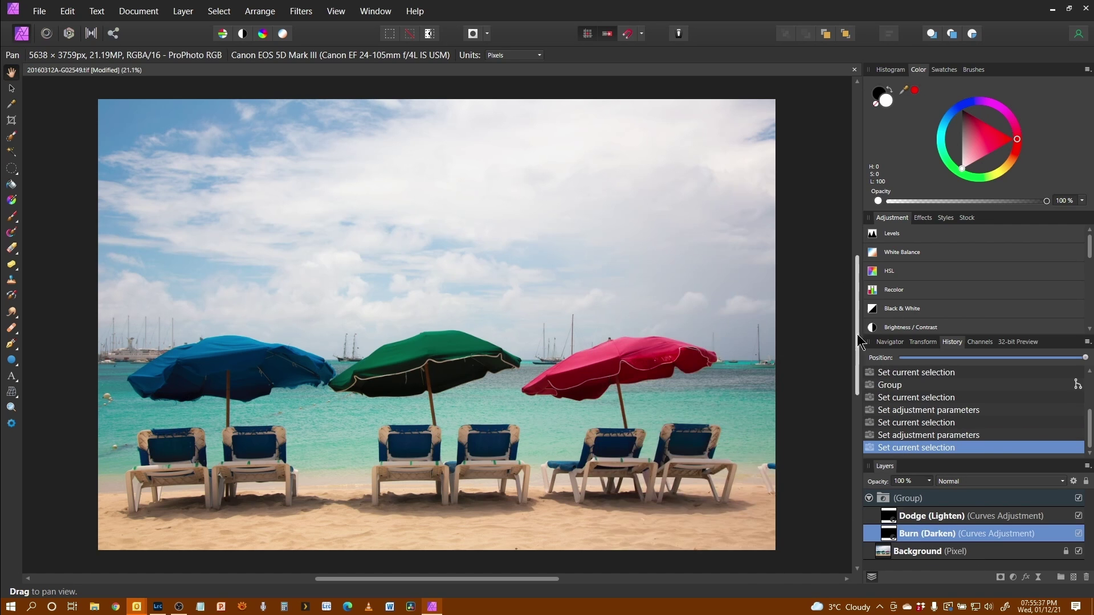
pyautogui.click(12, 216)
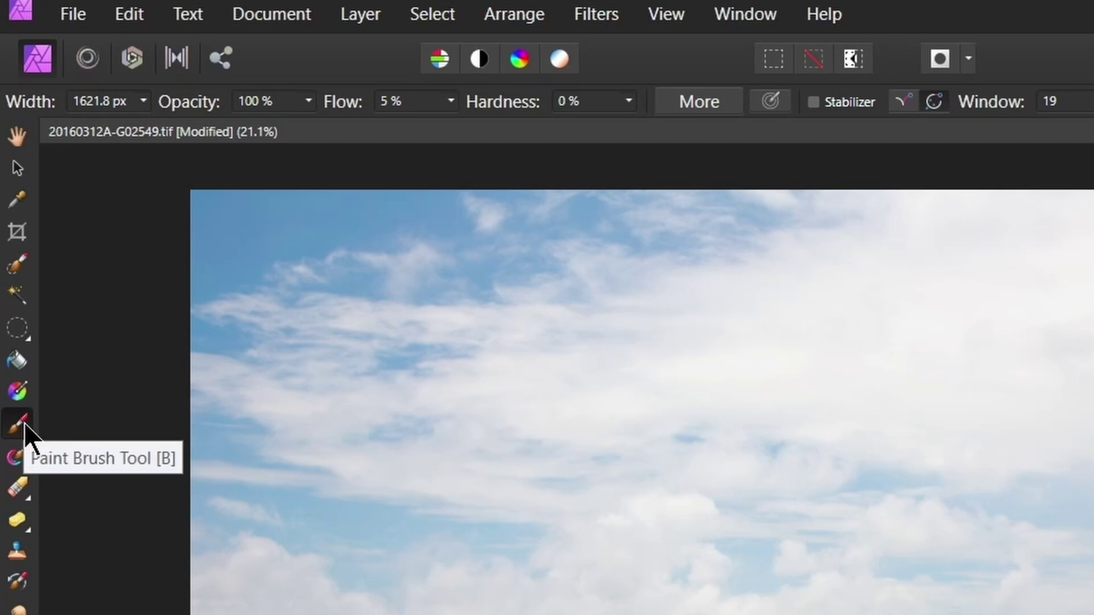
pyautogui.rightClick(17, 423)
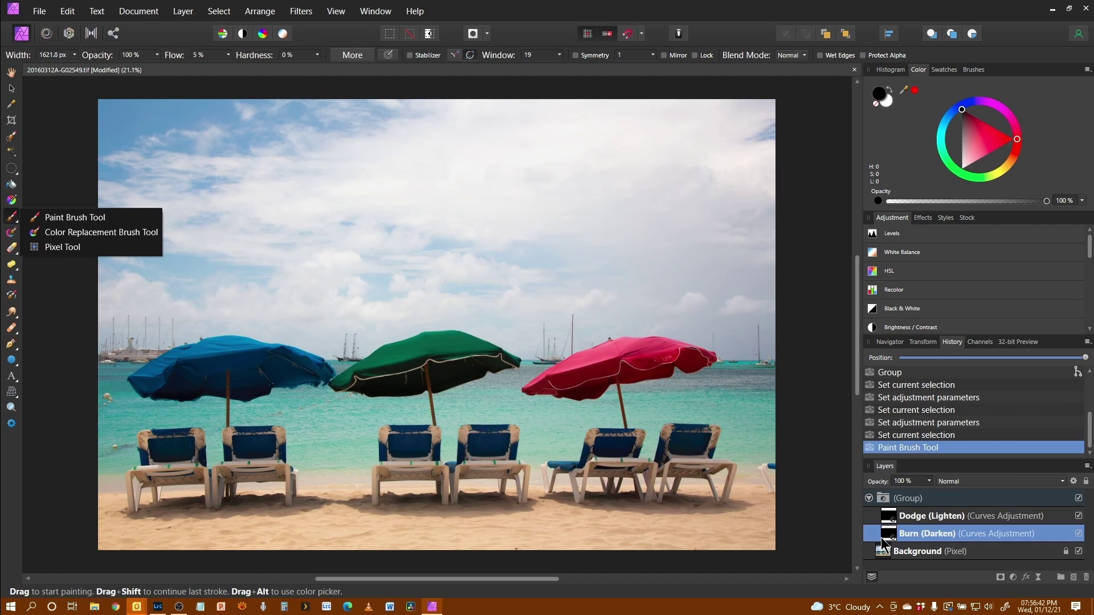
pyautogui.click(887, 100)
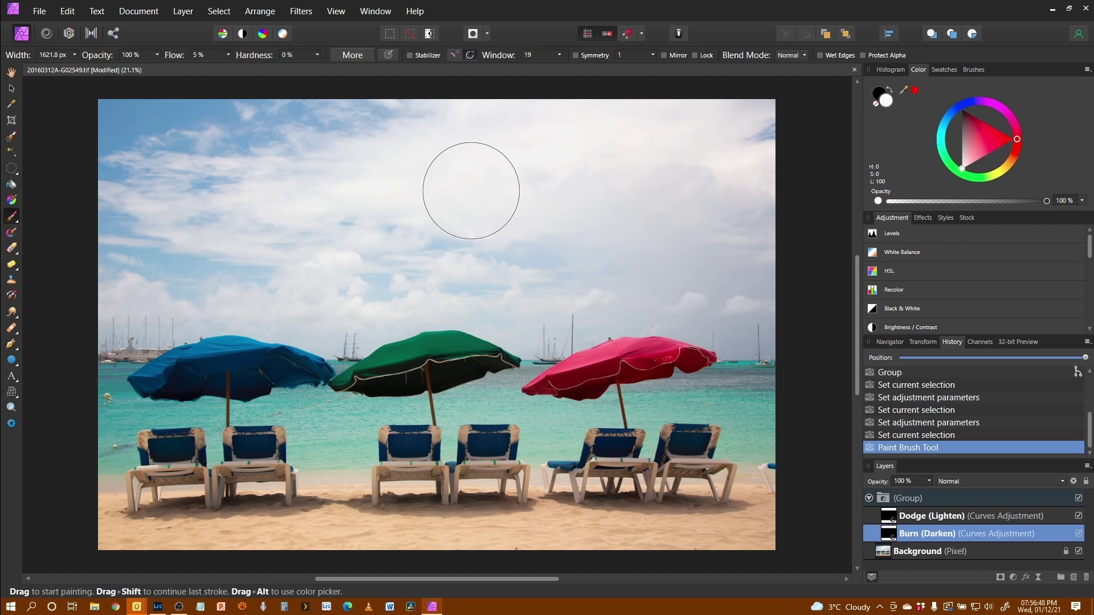
# - Paint white strokes across the sky on the Burn (Darken) mask, resizing the brush with ] and [
pyautogui.press(']')
pyautogui.press(']')
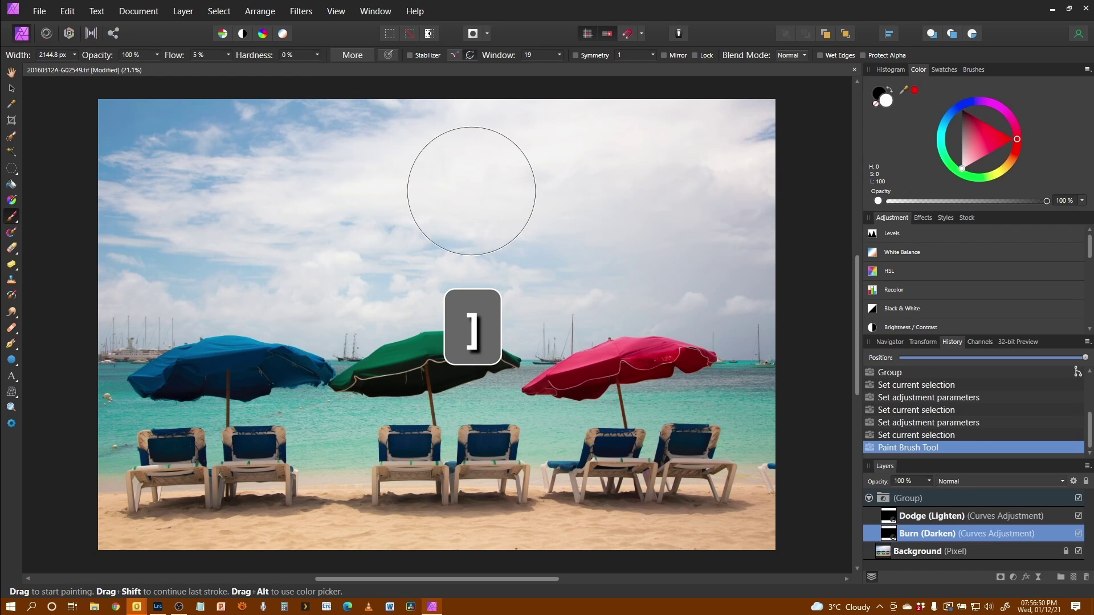
pyautogui.press('[')
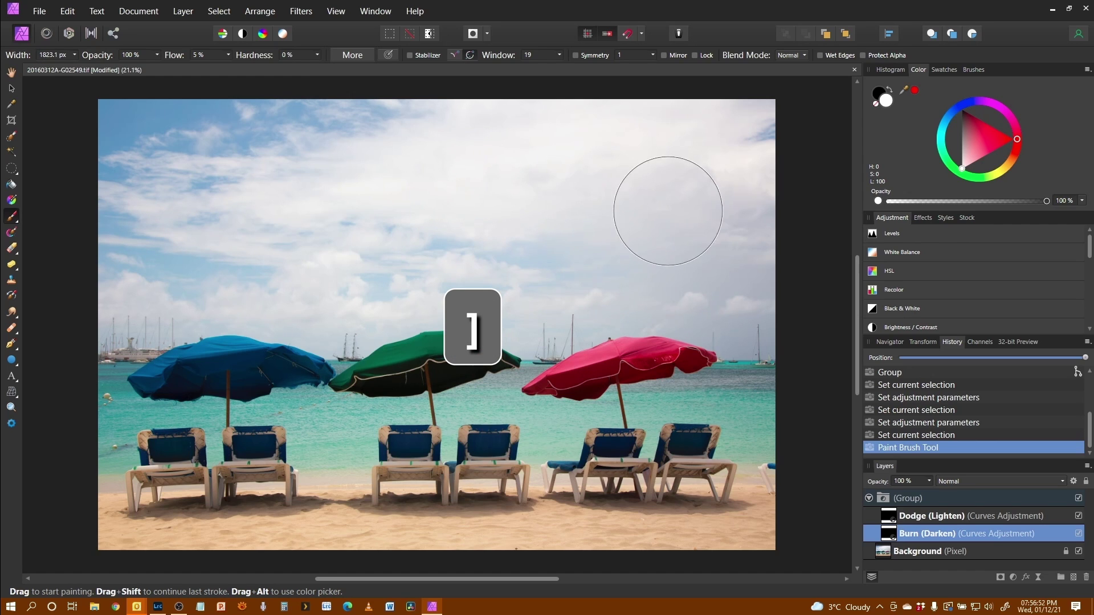
pyautogui.moveTo(664, 200); pyautogui.dragTo(713, 186)
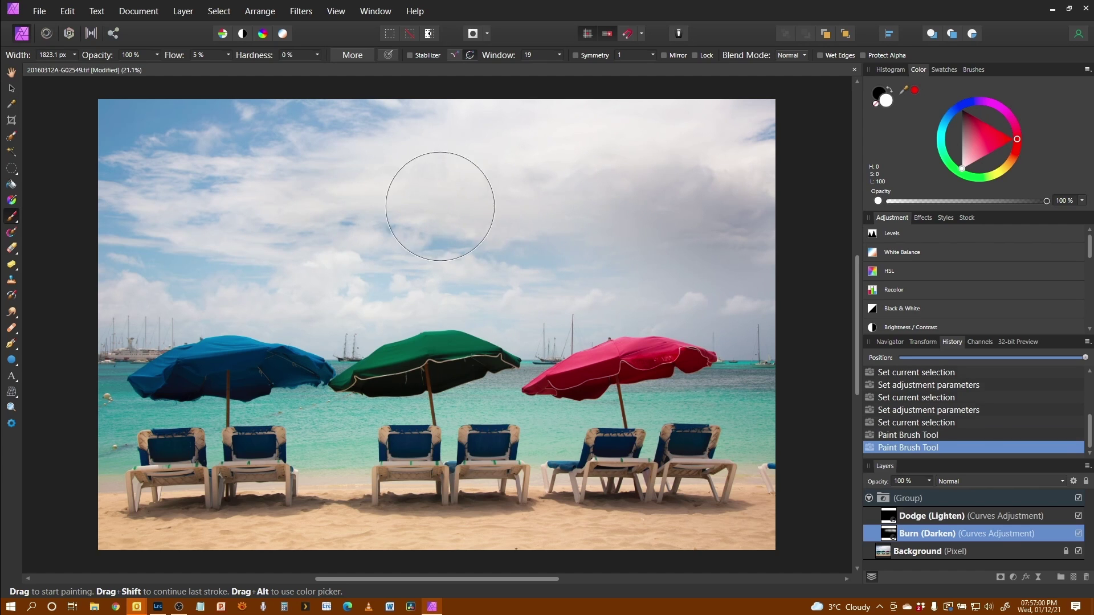
pyautogui.moveTo(439, 190); pyautogui.dragTo(518, 200)
pyautogui.moveTo(747, 217); pyautogui.dragTo(755, 151)
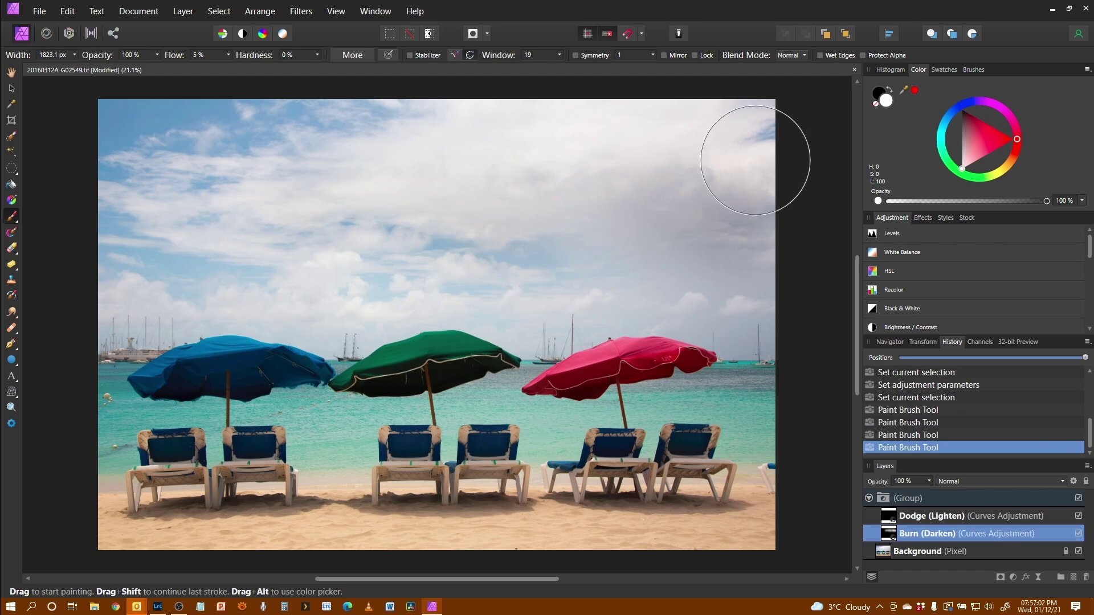
pyautogui.moveTo(665, 223); pyautogui.dragTo(638, 219)
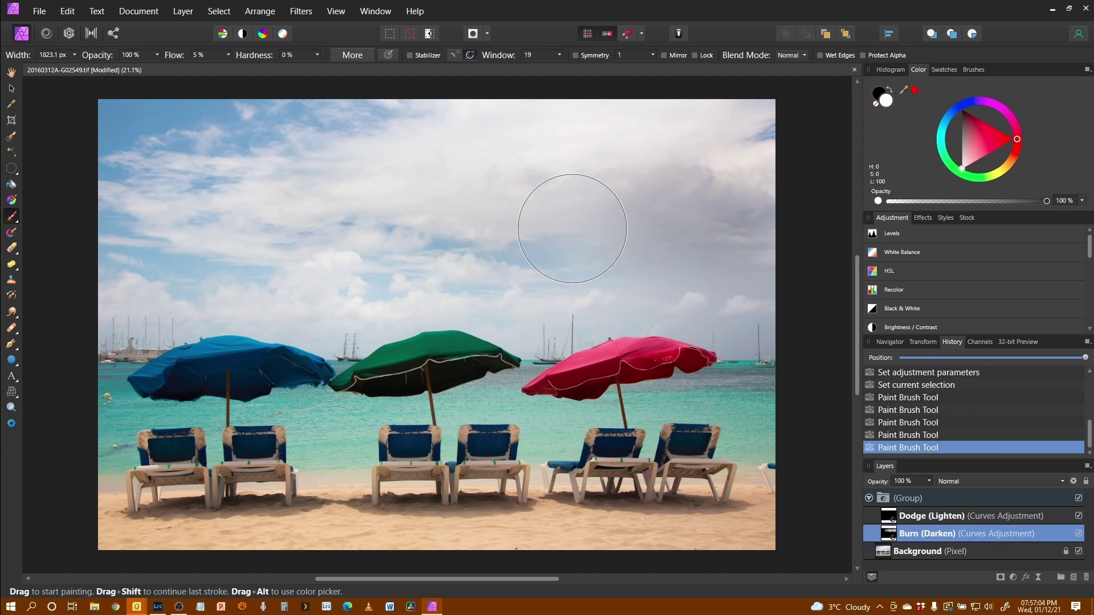
pyautogui.press('[')
pyautogui.press('[')
pyautogui.press('[')
pyautogui.press('[')
pyautogui.press('[')
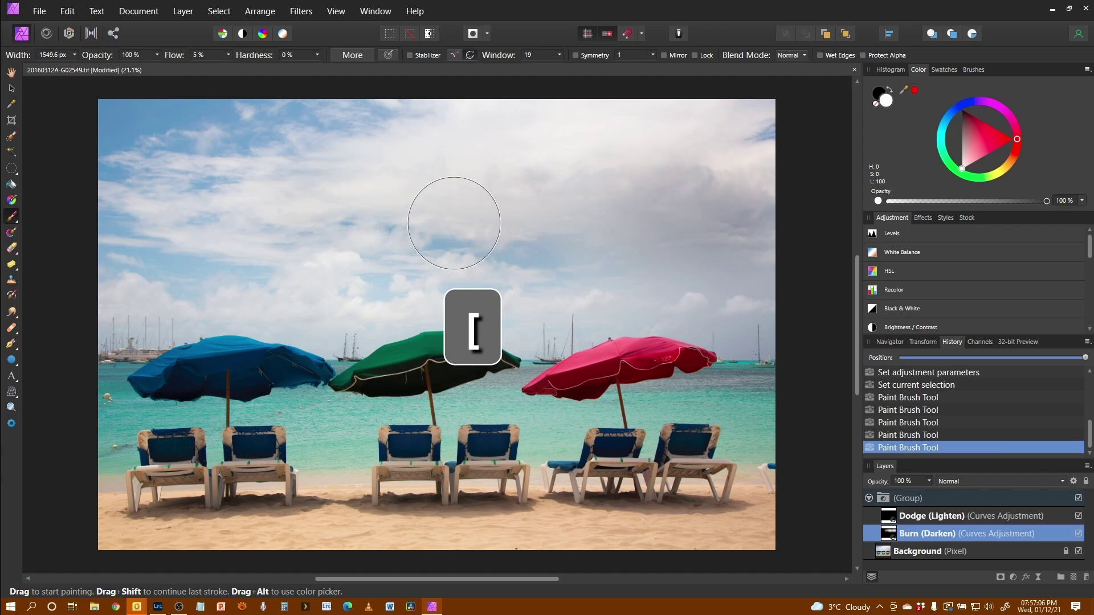
pyautogui.moveTo(656, 217); pyautogui.dragTo(629, 230)
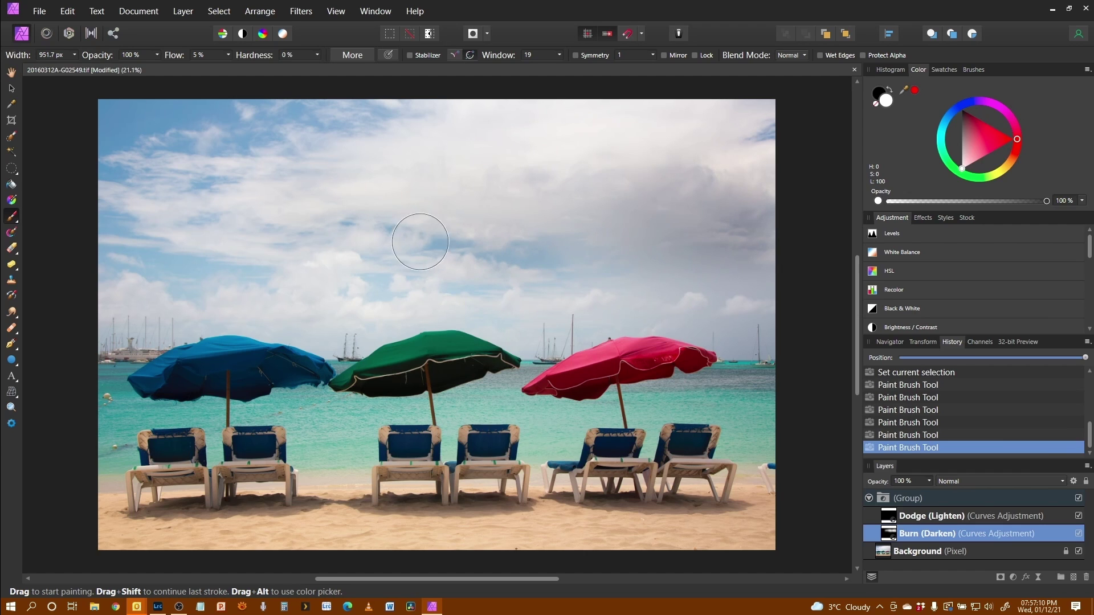
pyautogui.moveTo(201, 220)
pyautogui.mouseDown()
pyautogui.moveTo(418, 212)
pyautogui.moveTo(573, 125)
pyautogui.moveTo(576, 134)
pyautogui.moveTo(650, 131)
pyautogui.mouseUp()
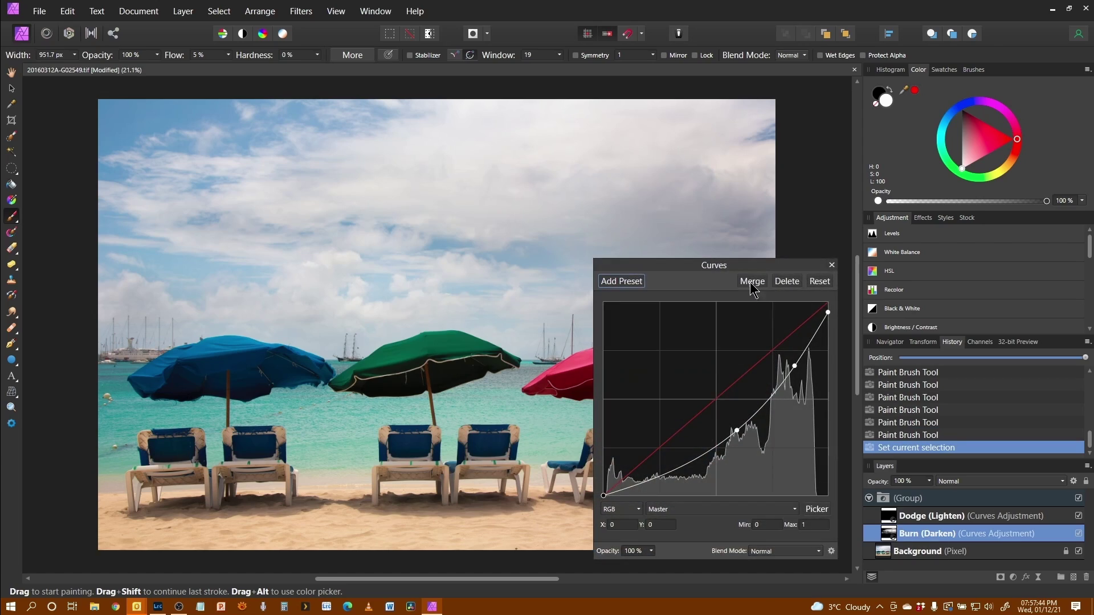
# - Reshape the Burn curve, lowering its upper point to about 0.826/0.652 to deepen the sky
pyautogui.moveTo(676, 268); pyautogui.dragTo(869, 151)
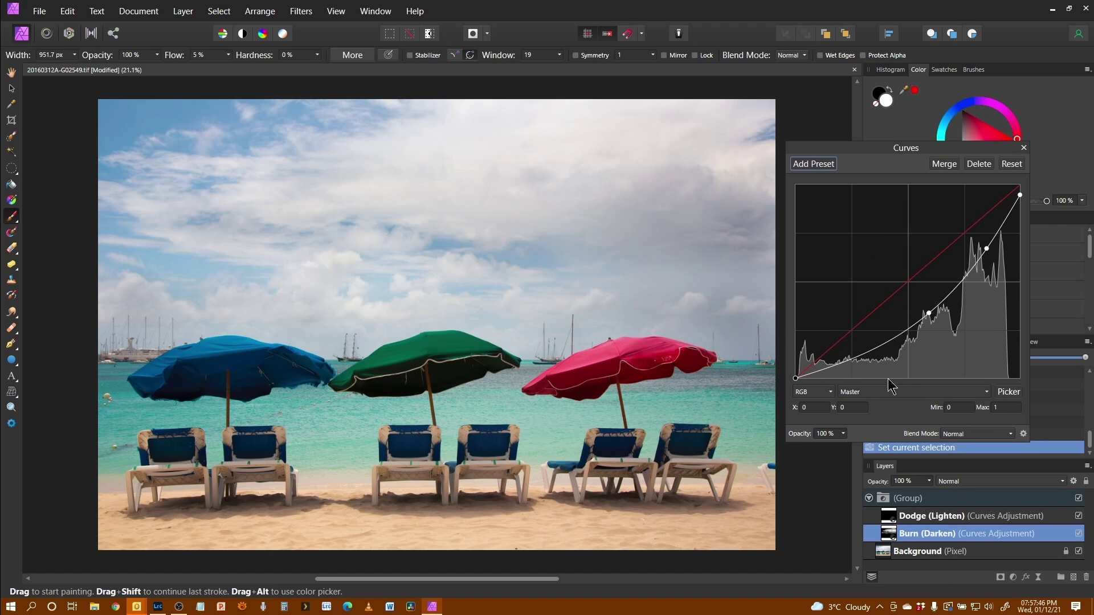
pyautogui.click(928, 314)
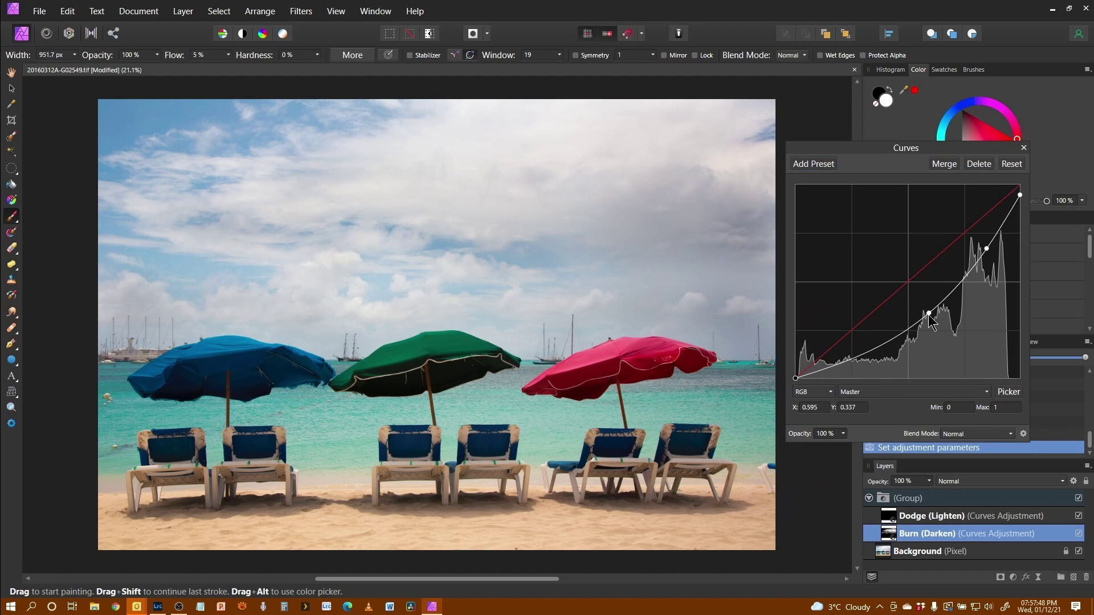
pyautogui.moveTo(930, 317); pyautogui.dragTo(939, 327)
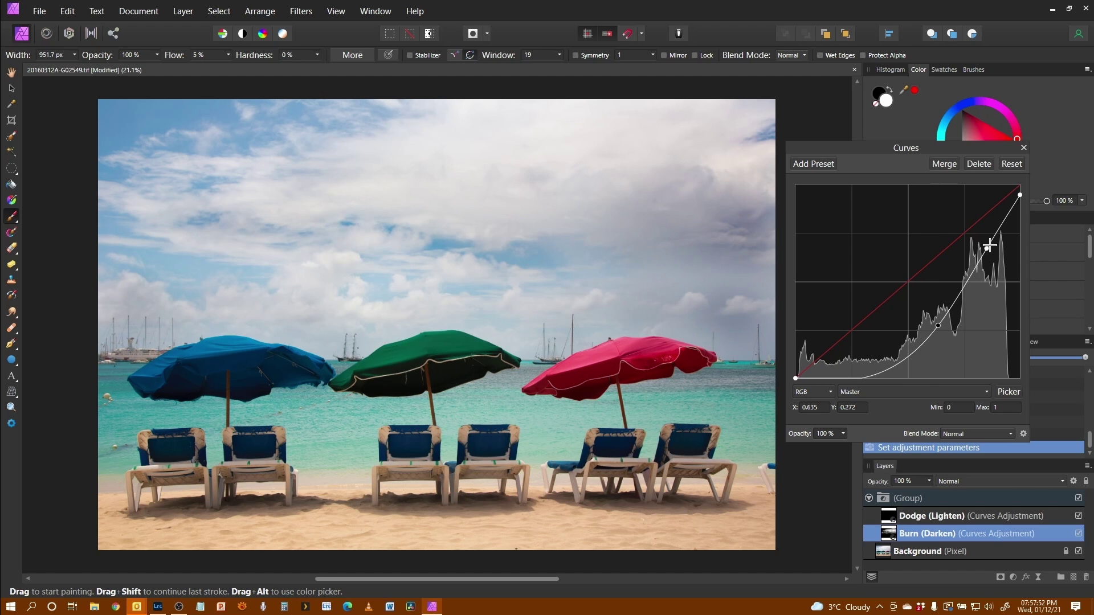
pyautogui.moveTo(987, 249)
pyautogui.mouseDown()
pyautogui.moveTo(992, 267)
pyautogui.moveTo(985, 238)
pyautogui.moveTo(985, 251)
pyautogui.mouseUp()
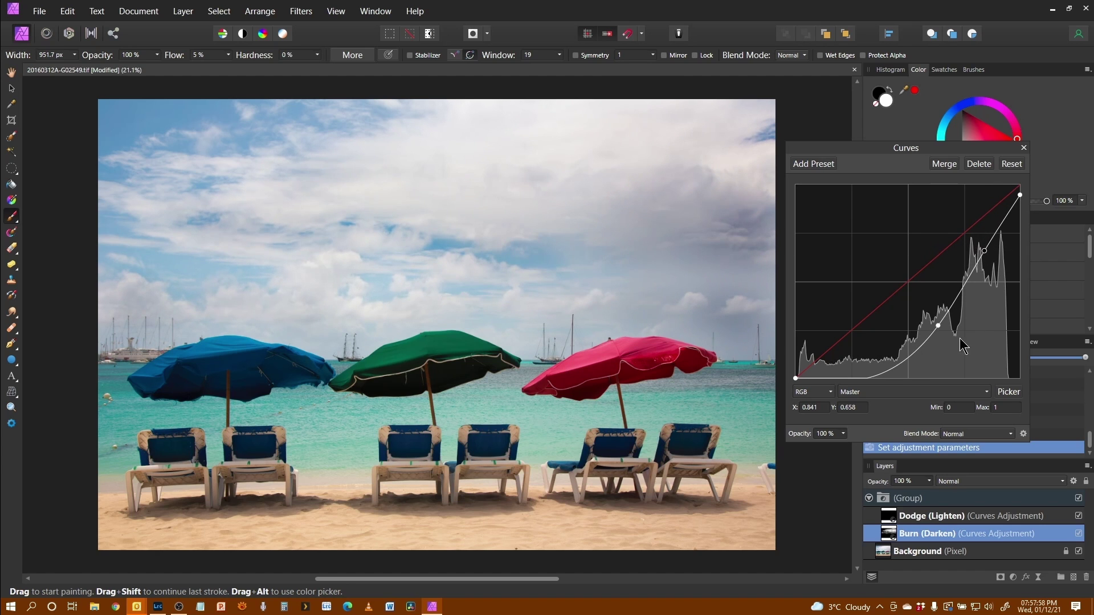
pyautogui.moveTo(937, 325); pyautogui.dragTo(933, 313)
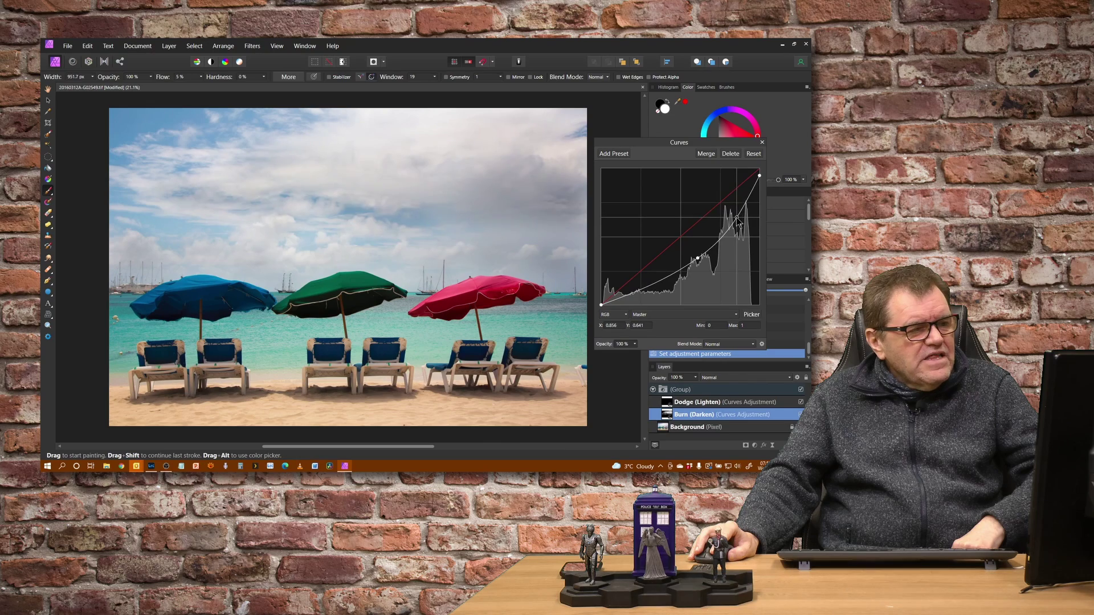
pyautogui.moveTo(984, 250); pyautogui.dragTo(978, 246)
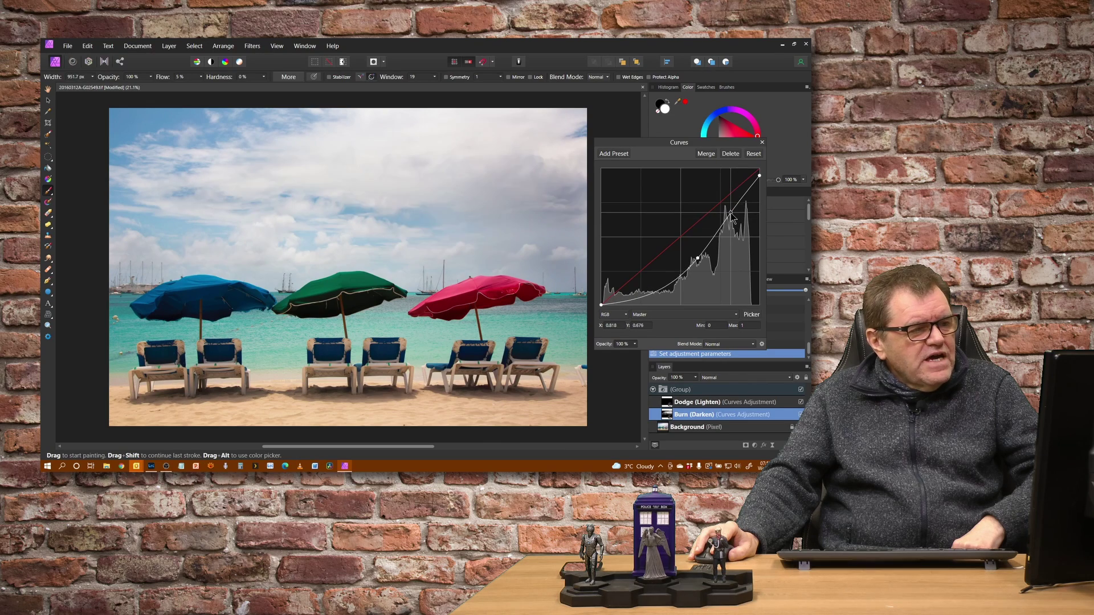
pyautogui.moveTo(729, 212); pyautogui.dragTo(732, 217)
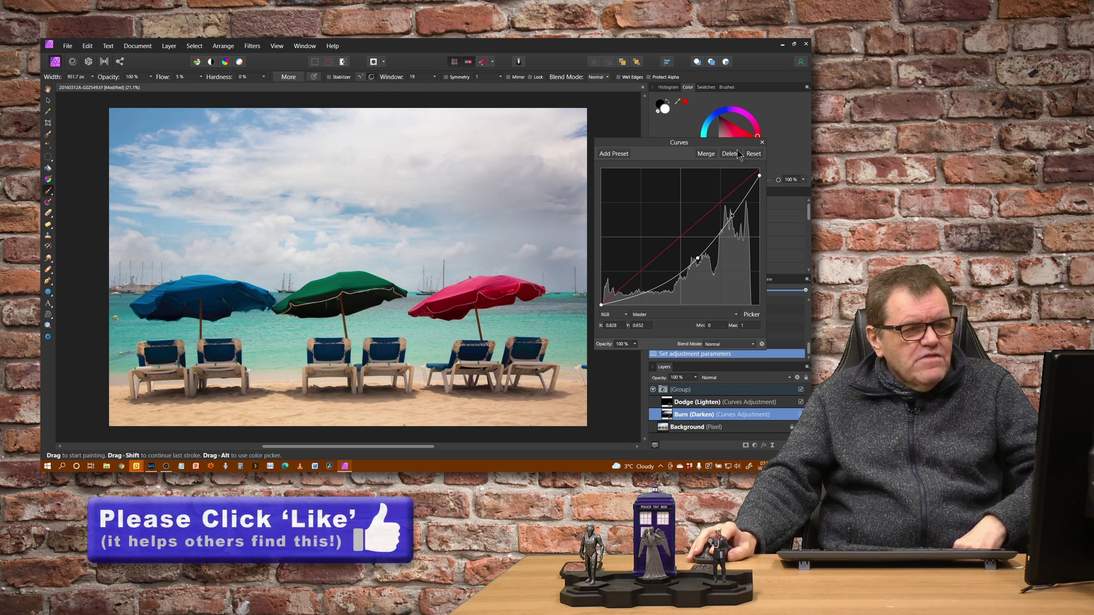
# - Select the Dodge (Lighten) layer and set the brush to about 584 px with 20% flow
pyautogui.click(763, 143)
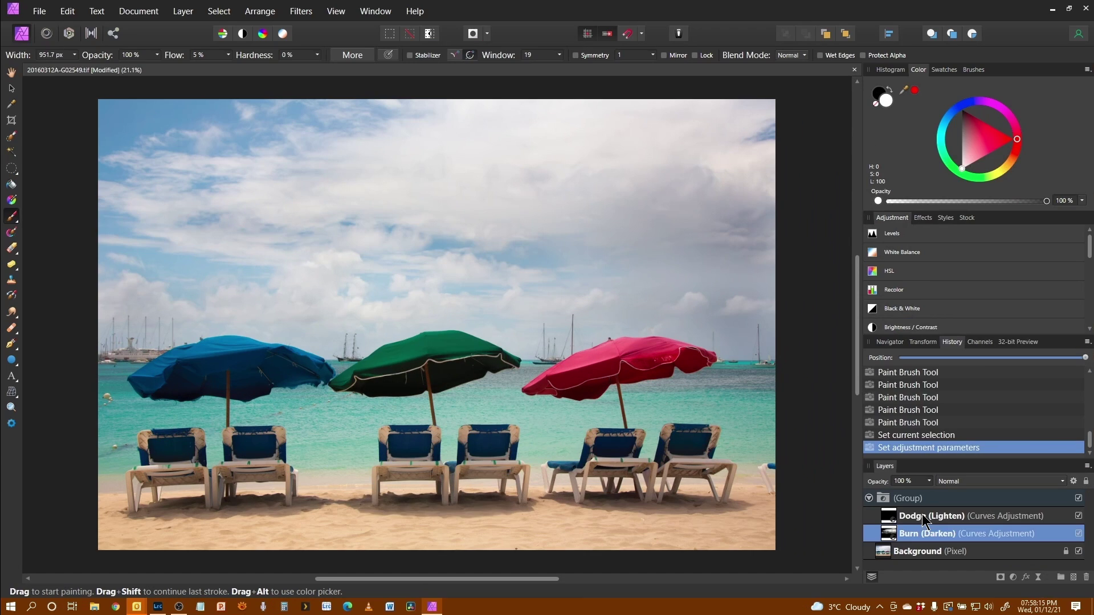
pyautogui.click(690, 400)
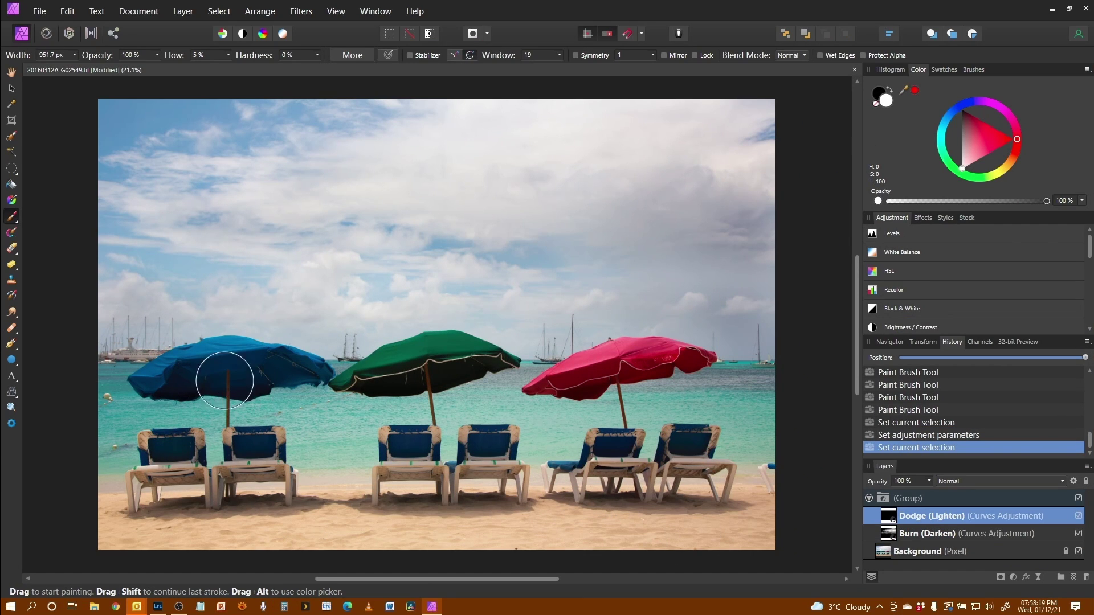
pyautogui.press('[')
pyautogui.press('[')
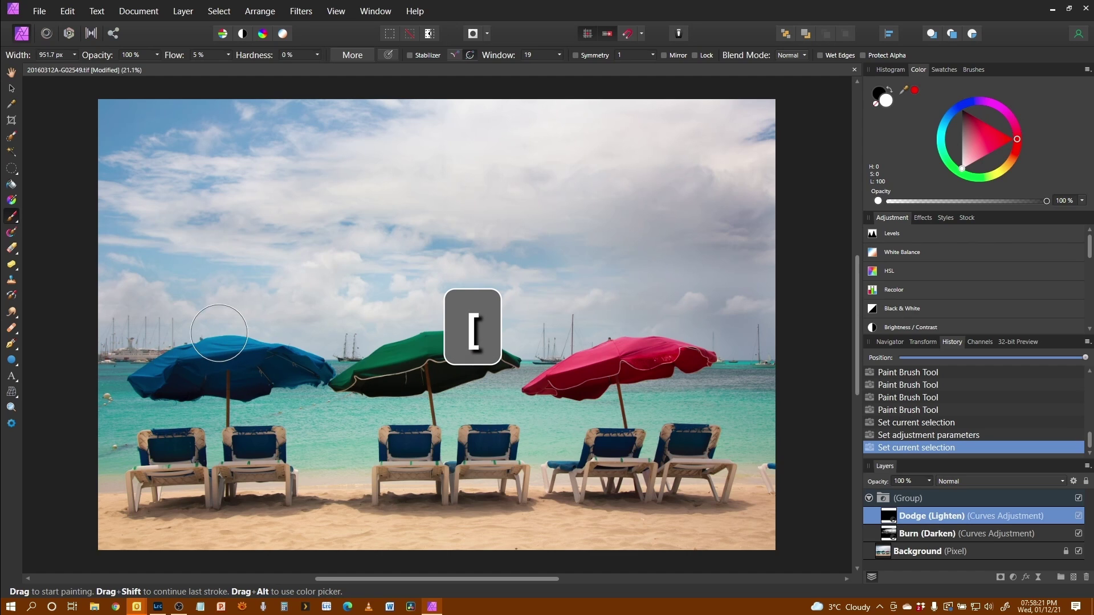
pyautogui.press('[')
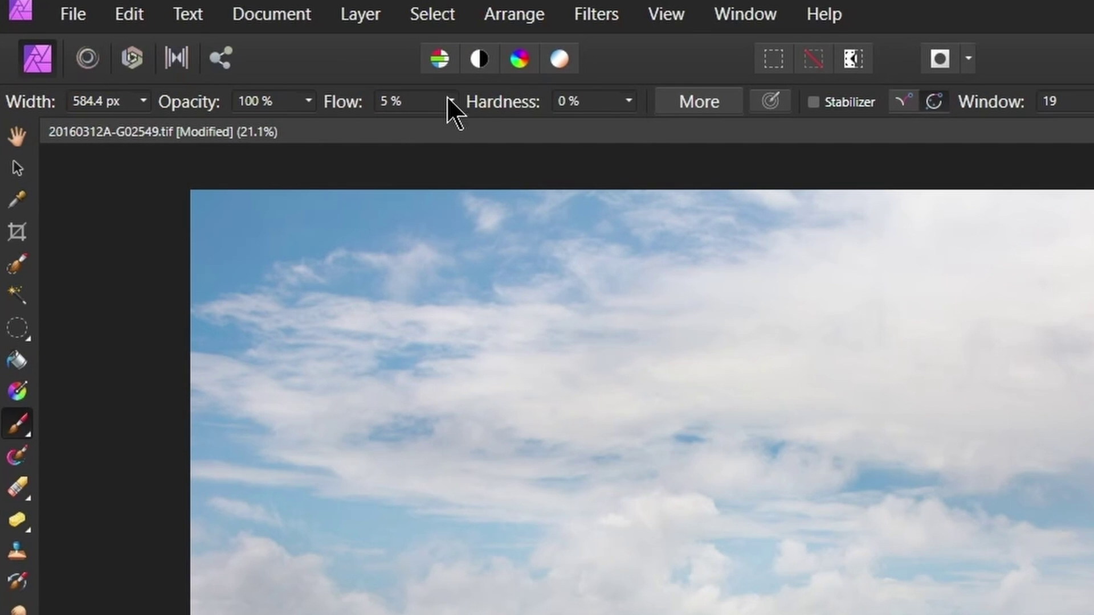
pyautogui.click(449, 101)
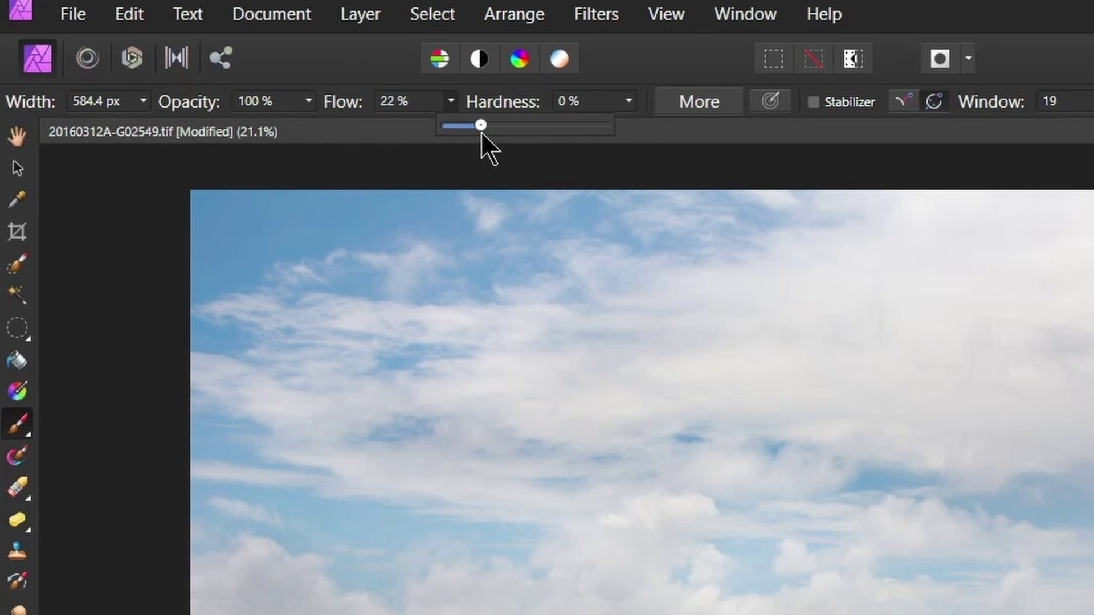
pyautogui.moveTo(481, 132); pyautogui.dragTo(478, 131)
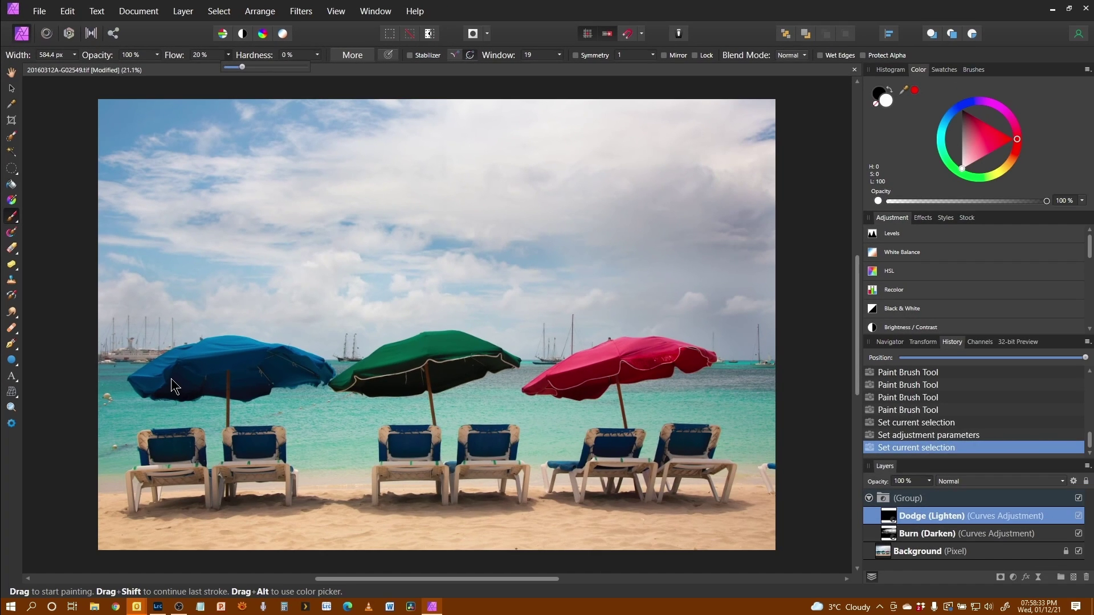
# - Paint lightening over the blue, green and red umbrellas on the Dodge mask
pyautogui.click(172, 387)
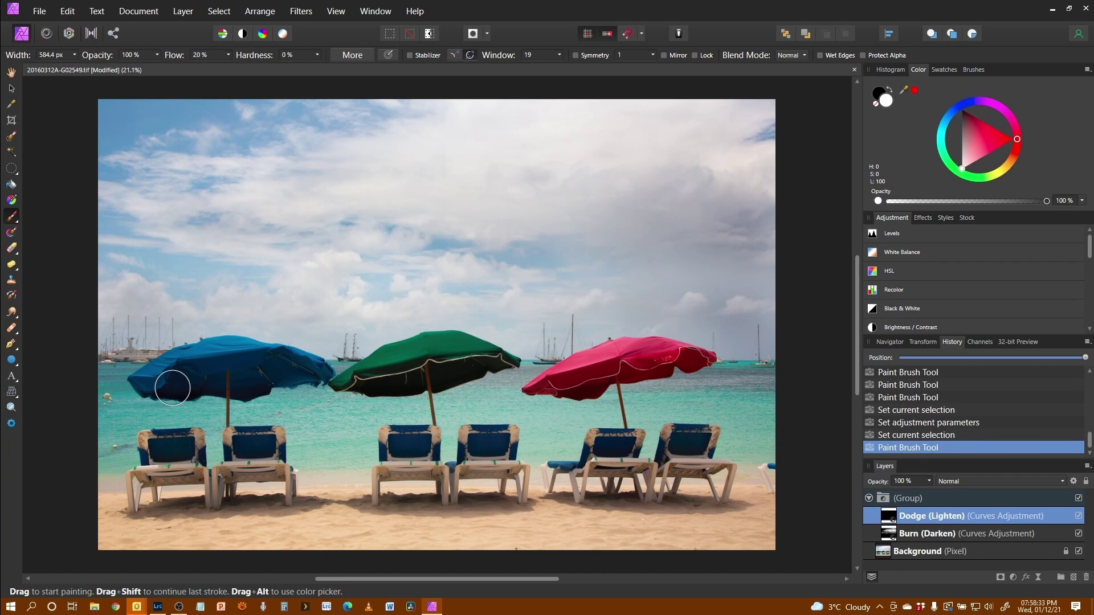
pyautogui.moveTo(166, 388)
pyautogui.mouseDown()
pyautogui.moveTo(300, 377)
pyautogui.moveTo(172, 397)
pyautogui.moveTo(144, 390)
pyautogui.mouseUp()
pyautogui.moveTo(229, 390)
pyautogui.mouseDown()
pyautogui.moveTo(282, 388)
pyautogui.moveTo(172, 390)
pyautogui.mouseUp()
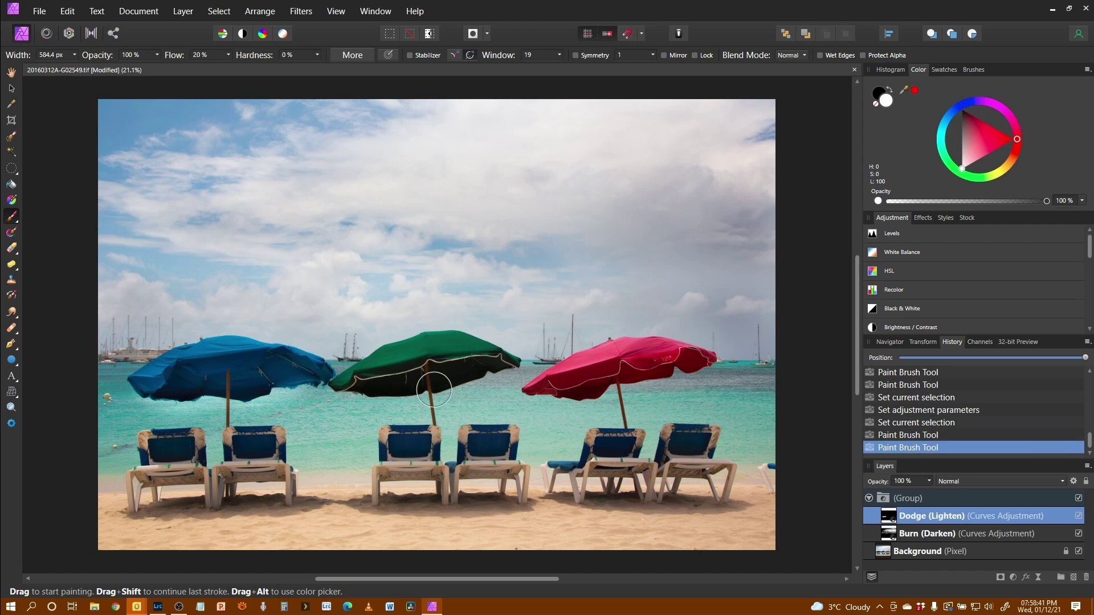
pyautogui.moveTo(434, 391)
pyautogui.mouseDown()
pyautogui.moveTo(378, 371)
pyautogui.moveTo(388, 383)
pyautogui.mouseUp()
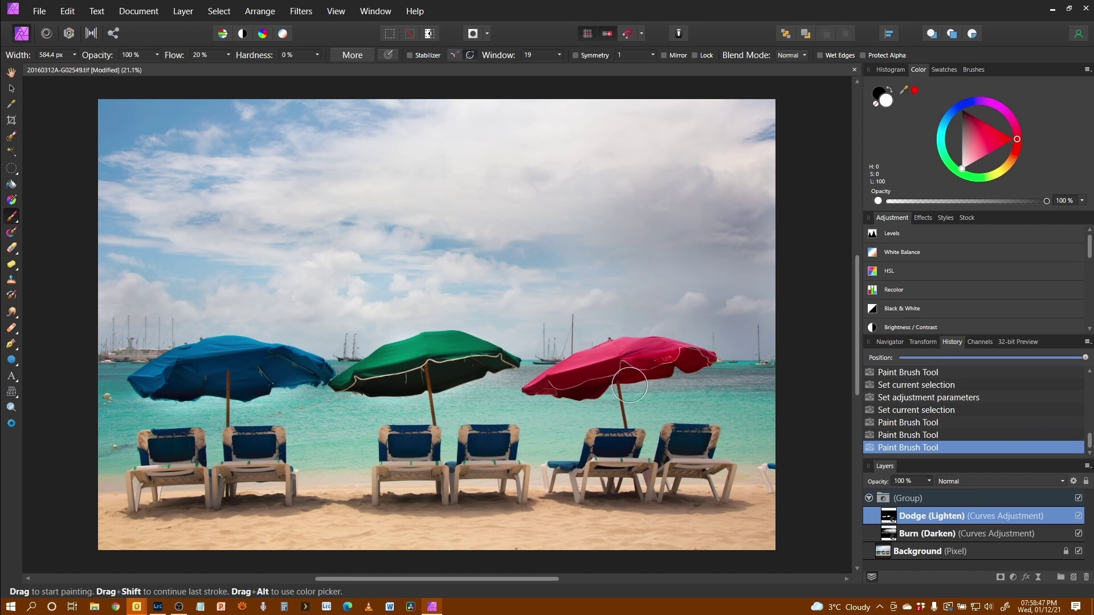
pyautogui.moveTo(630, 386); pyautogui.dragTo(605, 387)
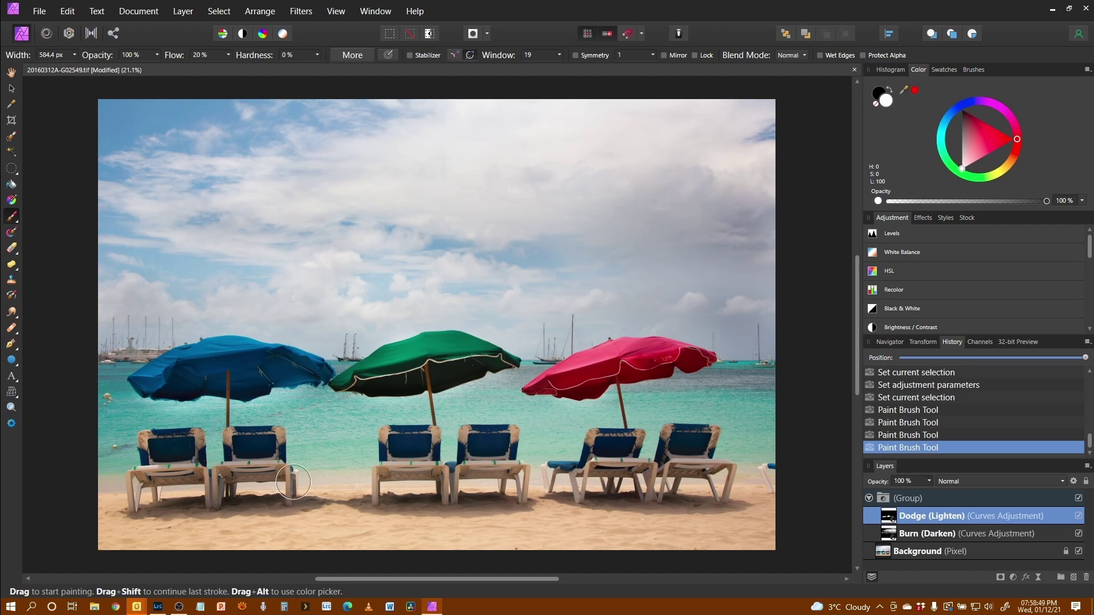
# - Shrink the brush to about 422 px and lighten the sand shadows under the chairs
pyautogui.press('[')
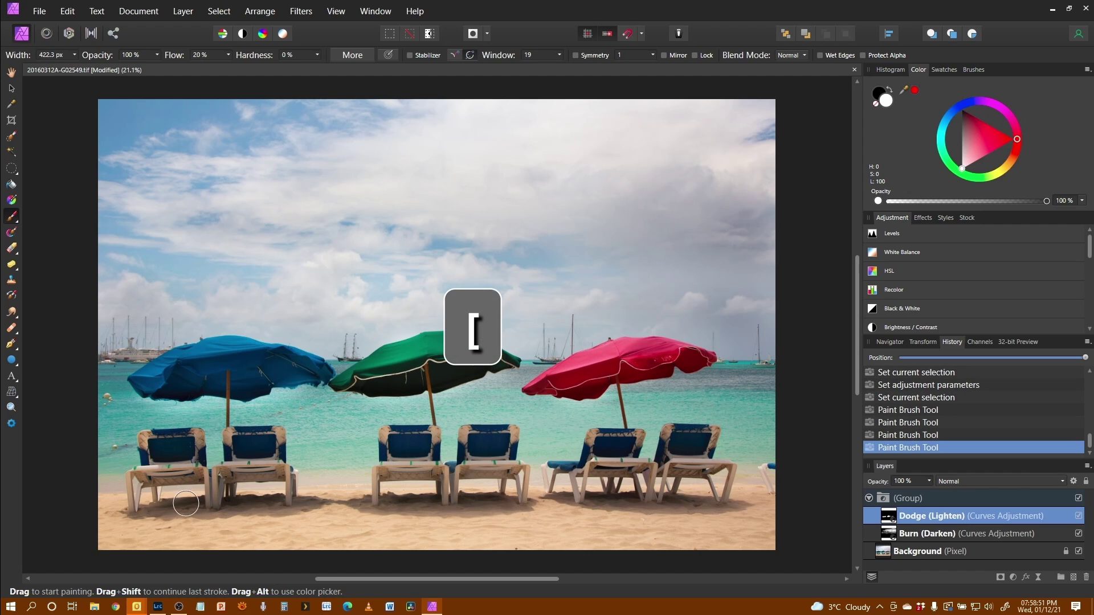
pyautogui.moveTo(184, 509); pyautogui.dragTo(302, 503)
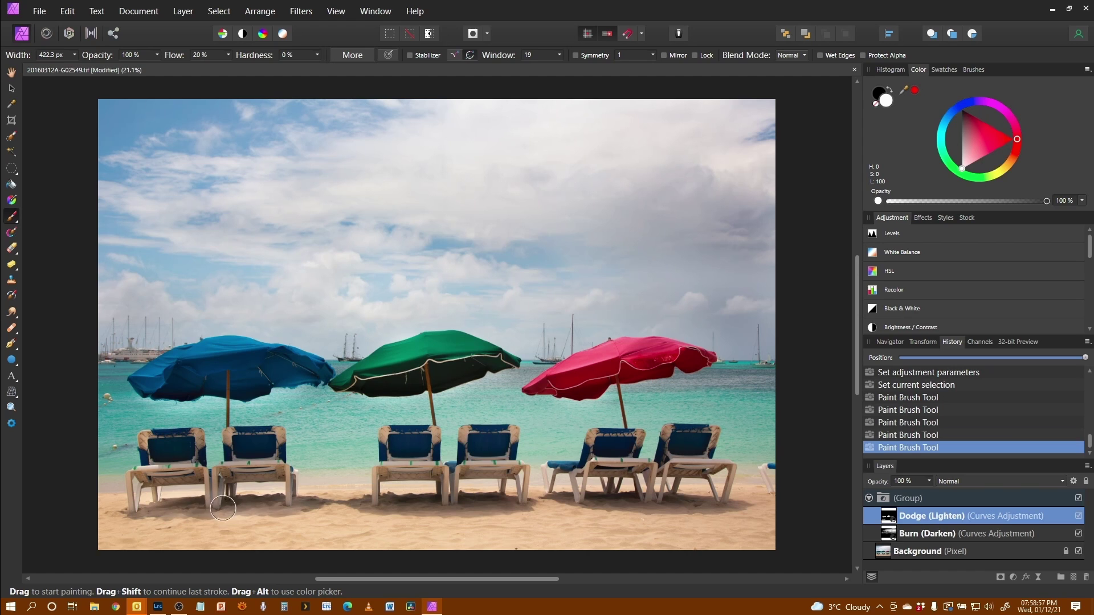
pyautogui.moveTo(419, 509)
pyautogui.mouseDown()
pyautogui.moveTo(494, 506)
pyautogui.moveTo(455, 505)
pyautogui.mouseUp()
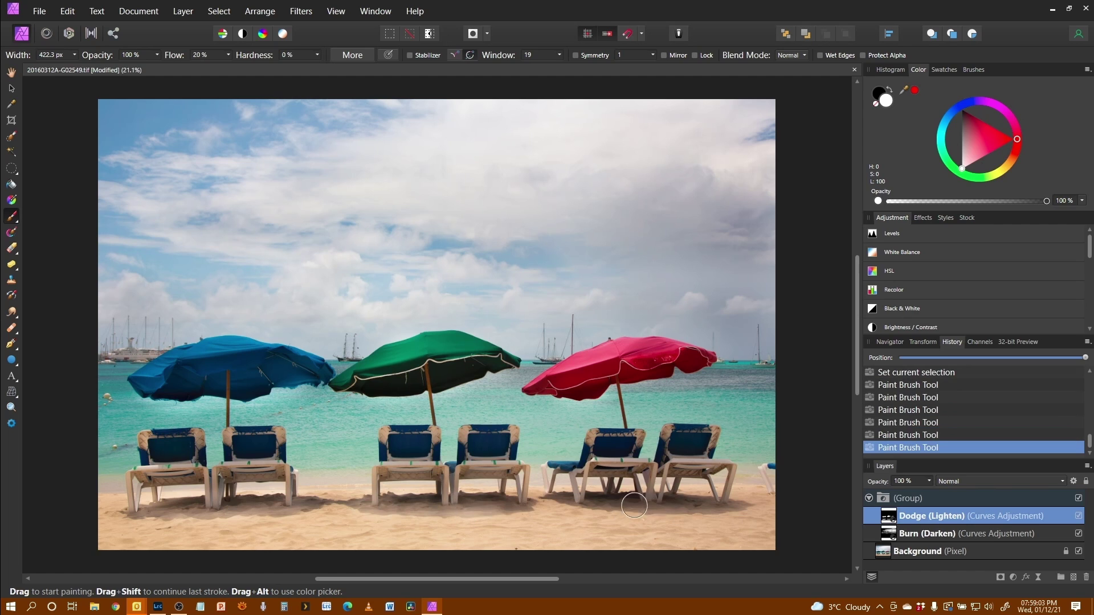
pyautogui.moveTo(634, 506)
pyautogui.mouseDown()
pyautogui.moveTo(585, 502)
pyautogui.moveTo(709, 507)
pyautogui.moveTo(701, 510)
pyautogui.mouseUp()
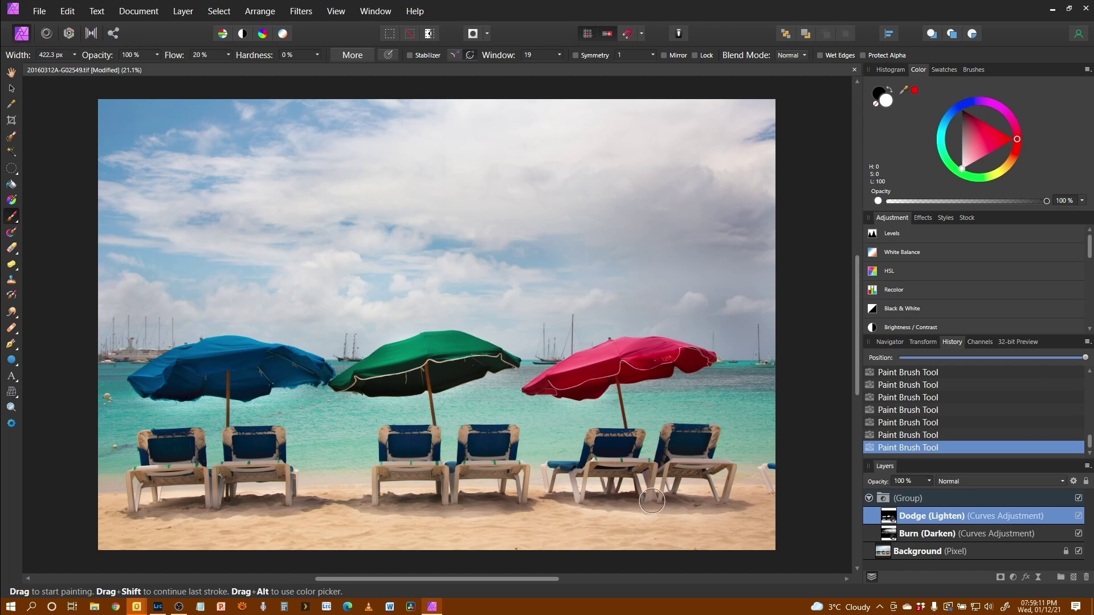
pyautogui.moveTo(547, 491); pyautogui.dragTo(674, 503)
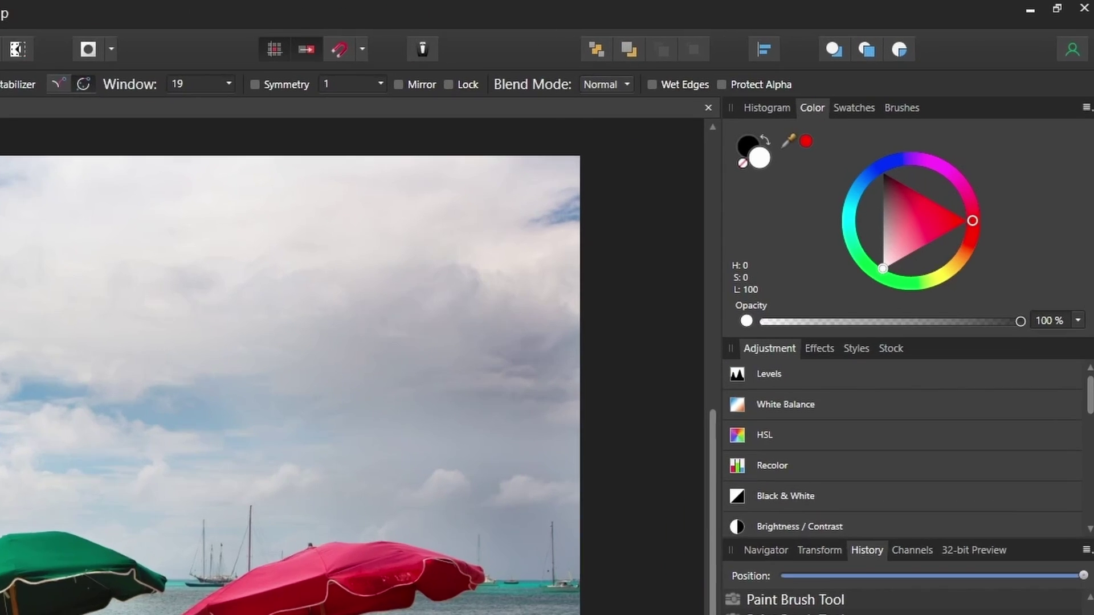
# - Make black the paint colour and shrink the brush to about 220 px
pyautogui.press('x')
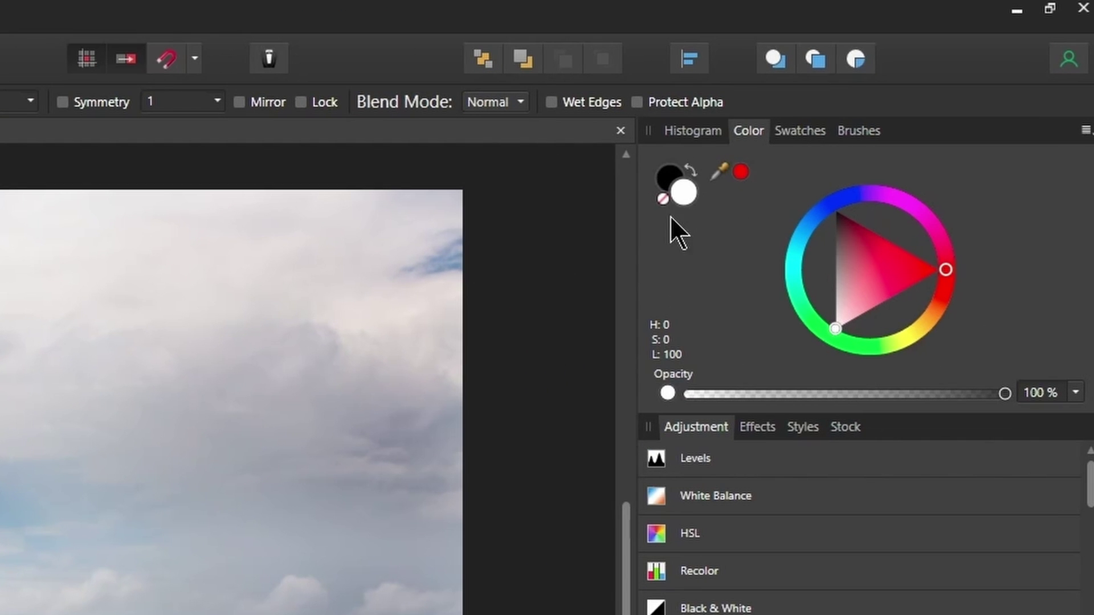
pyautogui.press('x')
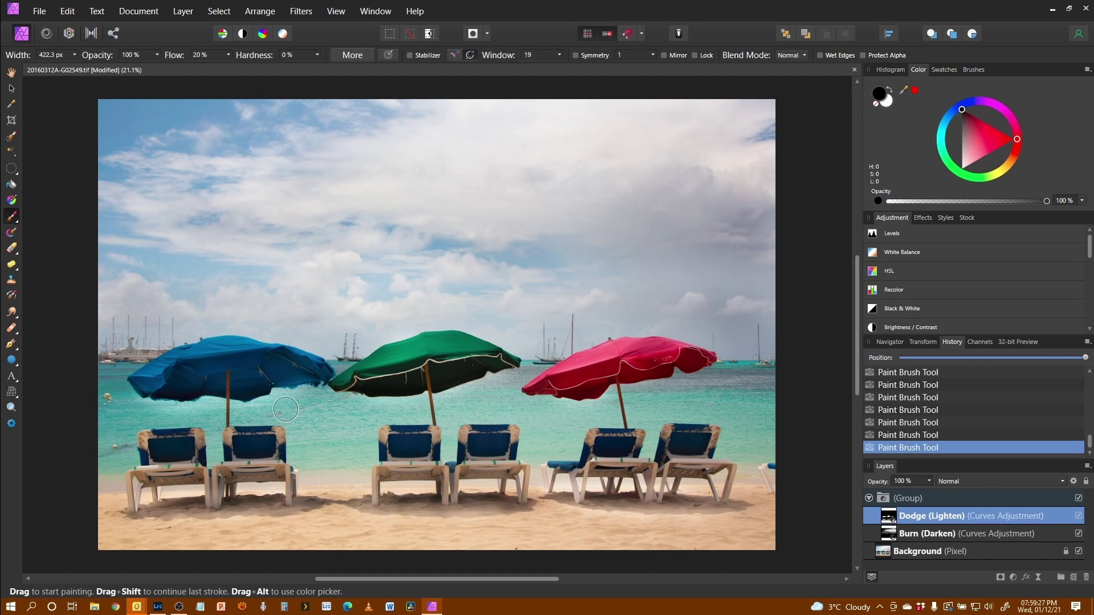
pyautogui.press('[')
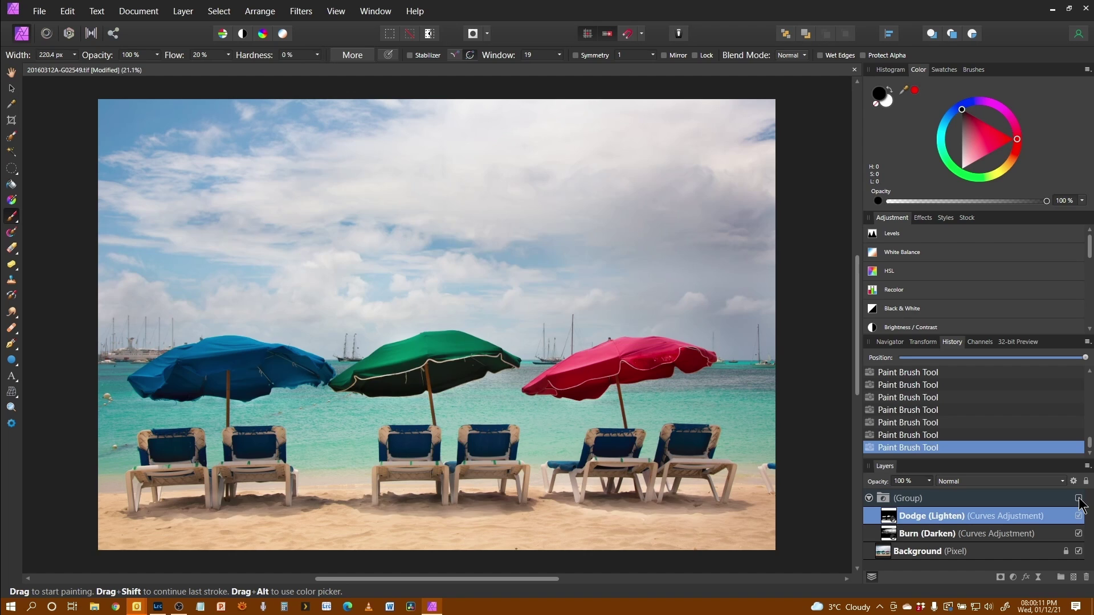
# - Compare the dodge-and-burn group on and off, add Dodge strokes to the lower-left sand, then hide the group
pyautogui.click(1079, 499)
pyautogui.click(1079, 499)
pyautogui.click(554, 508)
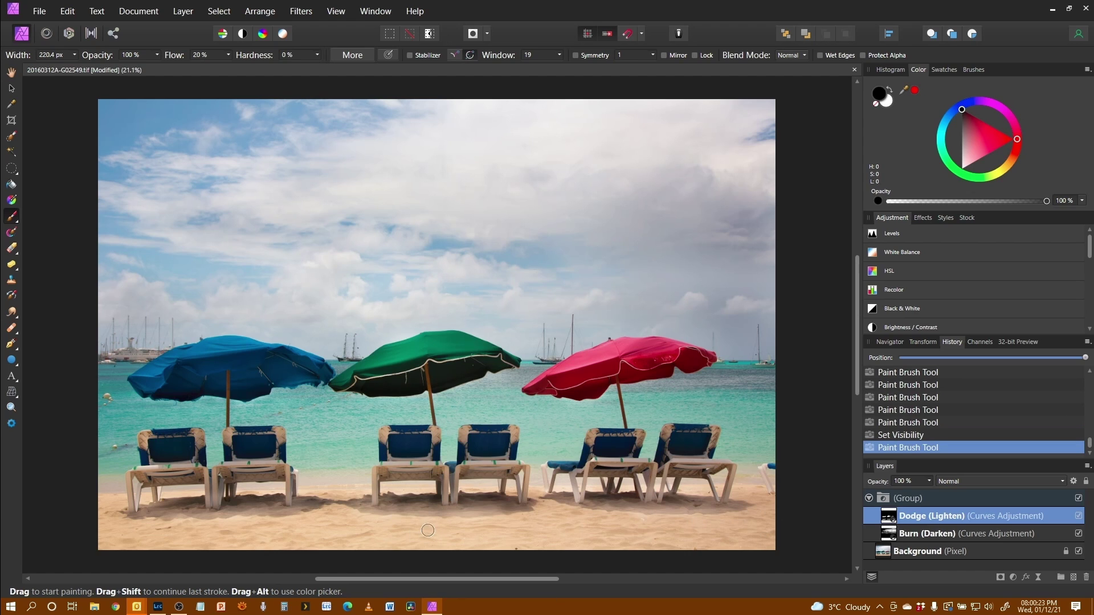
pyautogui.moveTo(396, 521); pyautogui.dragTo(379, 520)
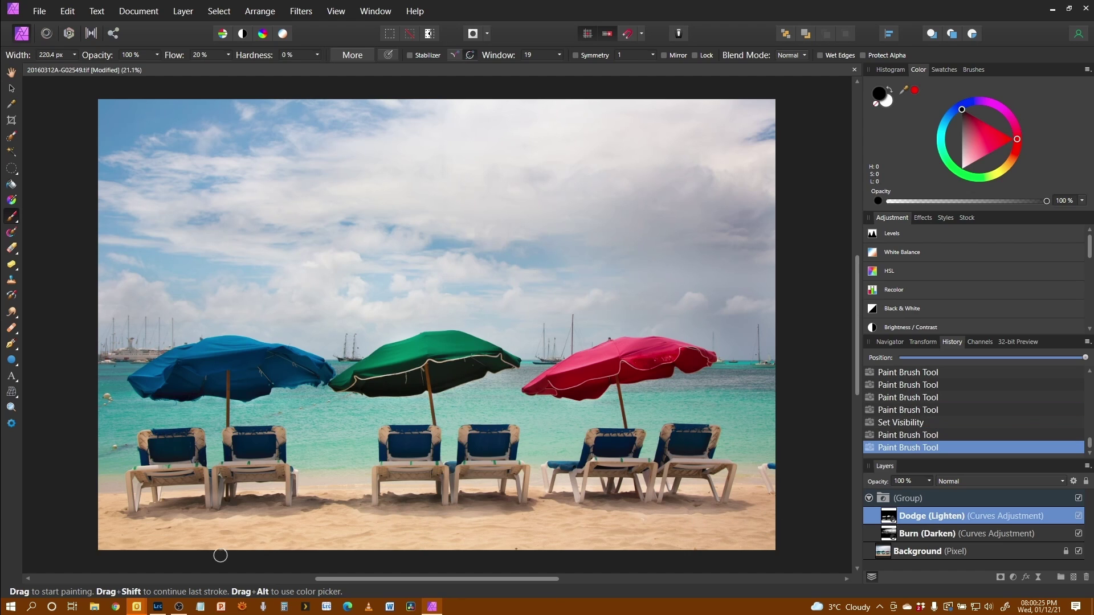
pyautogui.click(191, 524)
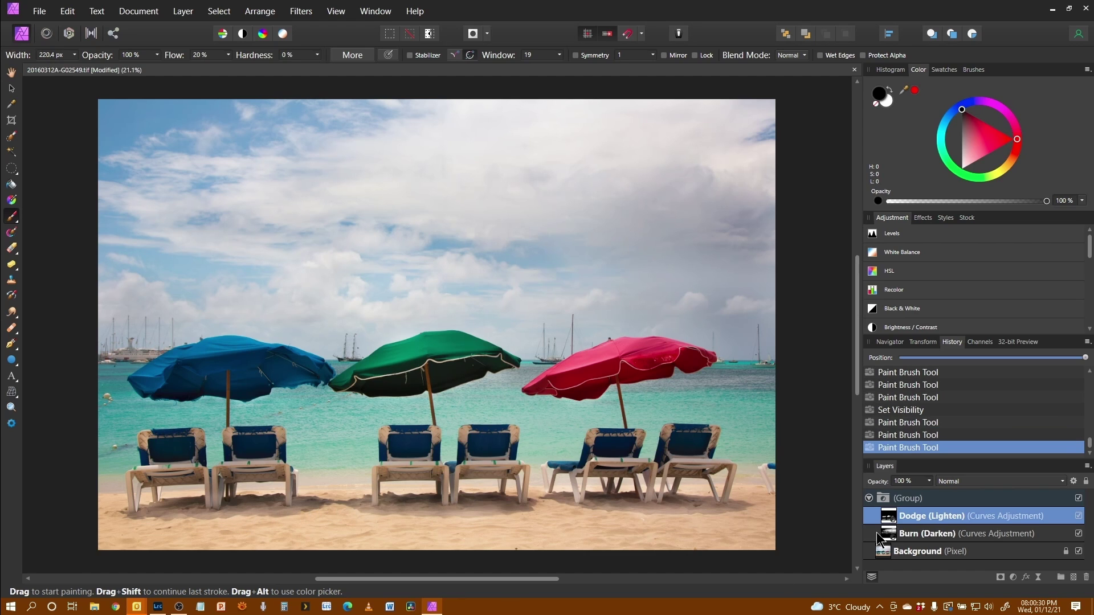
pyautogui.click(1079, 499)
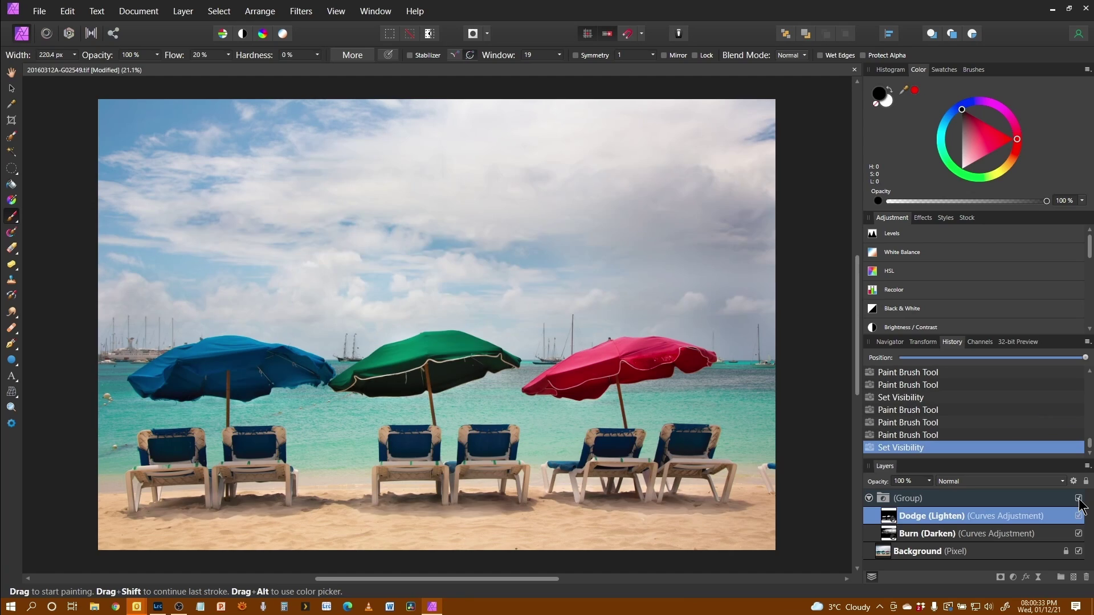